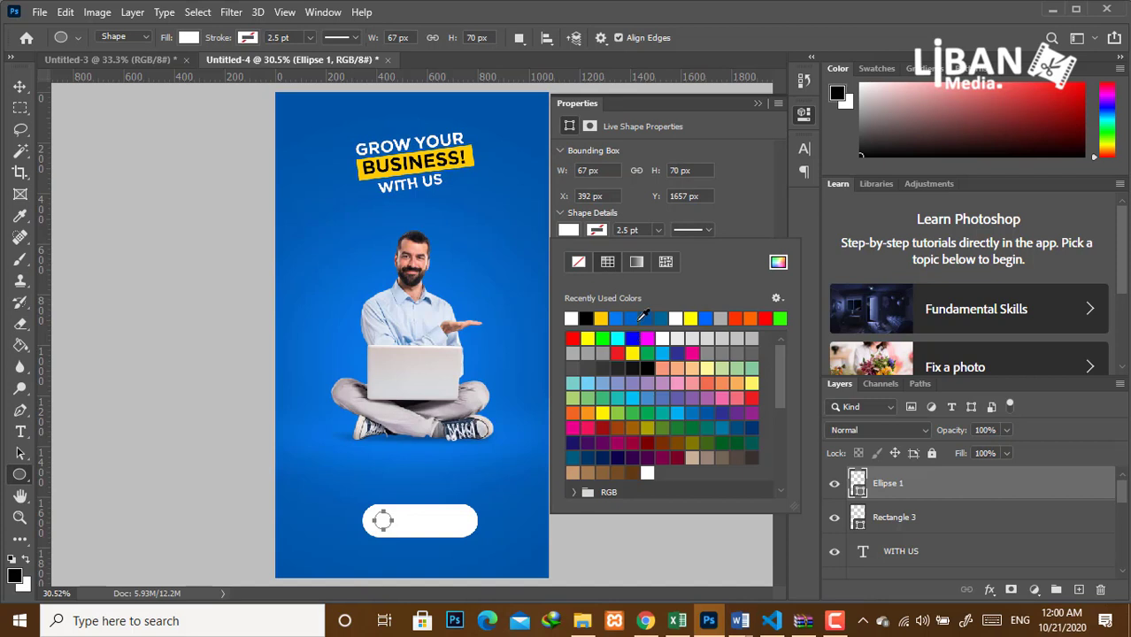
Fill the button's small circle with blue.
{"action": "left_click", "coordinate": [639, 320]}
{"action": "left_click", "coordinate": [757, 104]}
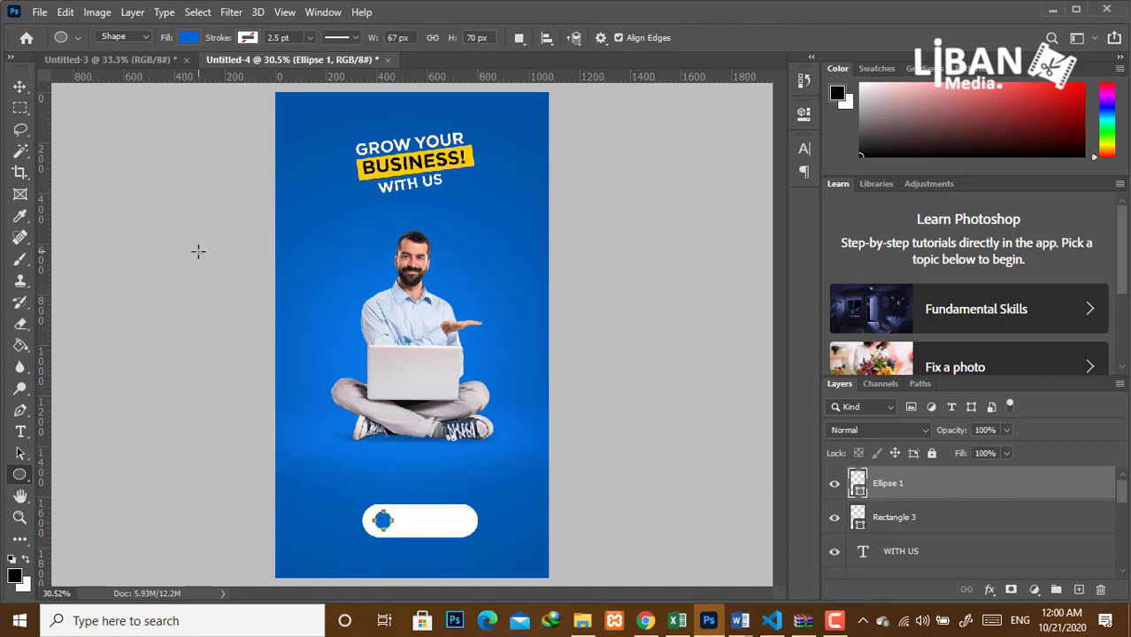
{"action": "left_click", "coordinate": [20, 86]}
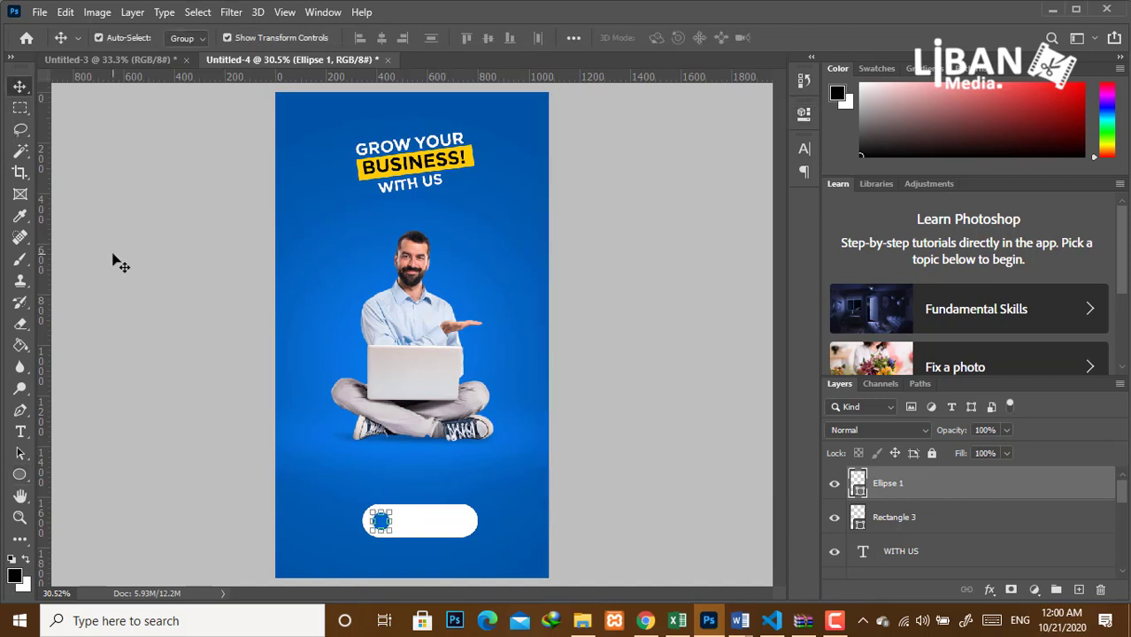
{"action": "left_click", "coordinate": [124, 294]}
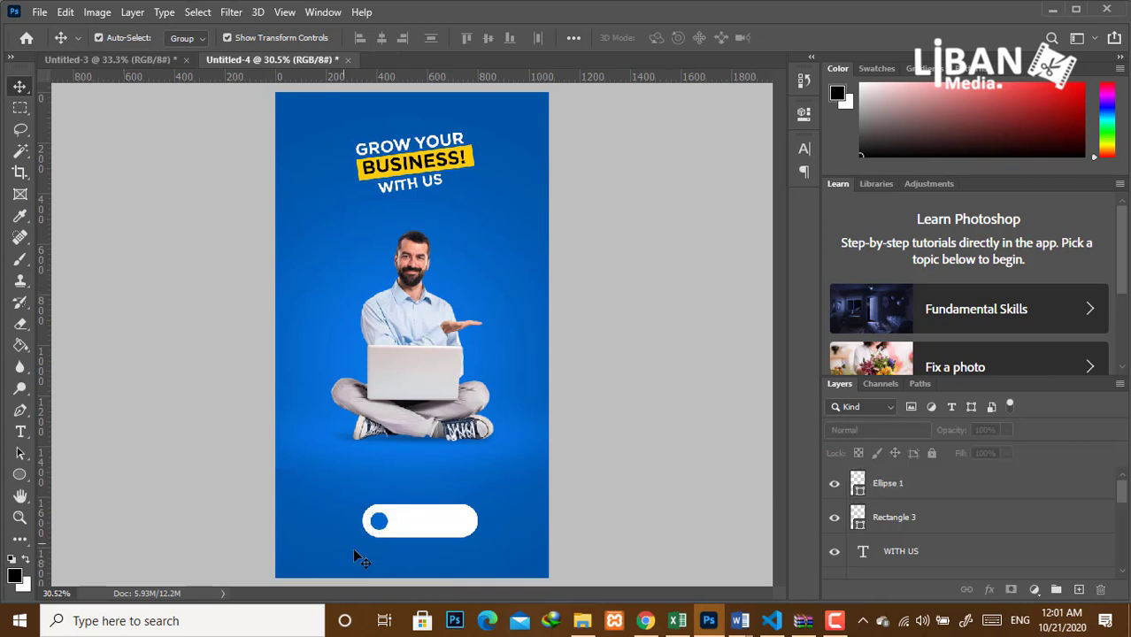
Draw a 43×43 px Forward arrow custom shape over the circle and fill it white.
{"action": "left_click_drag", "start_coordinate": [19, 475], "coordinate": [76, 549]}
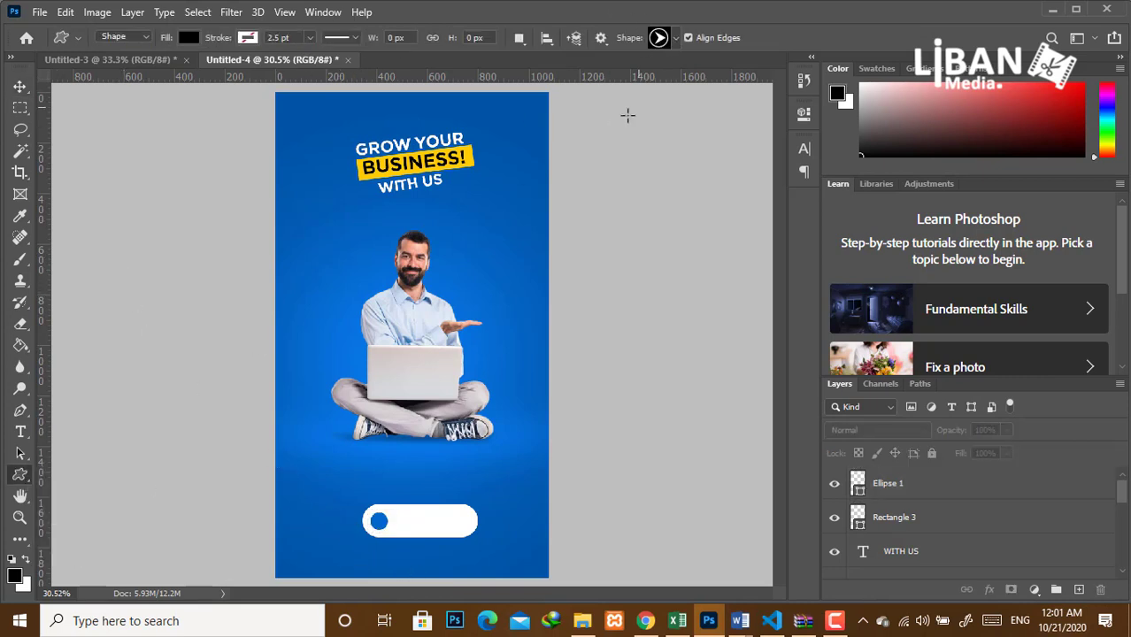
{"action": "left_click_drag", "start_coordinate": [379, 522], "coordinate": [387, 529]}
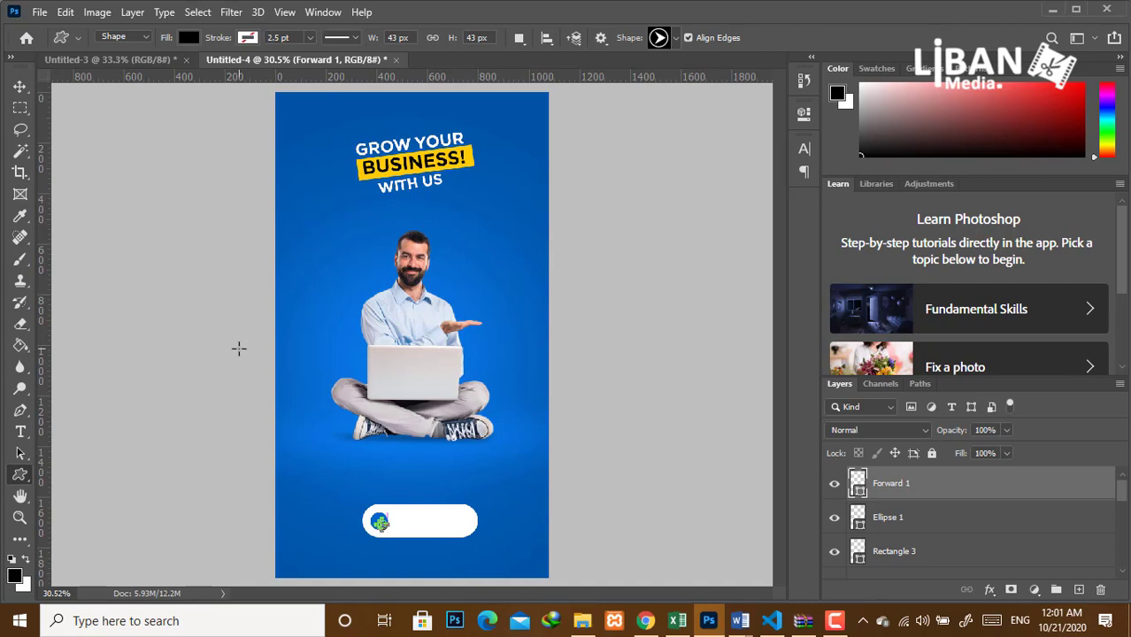
{"action": "key", "text": "v"}
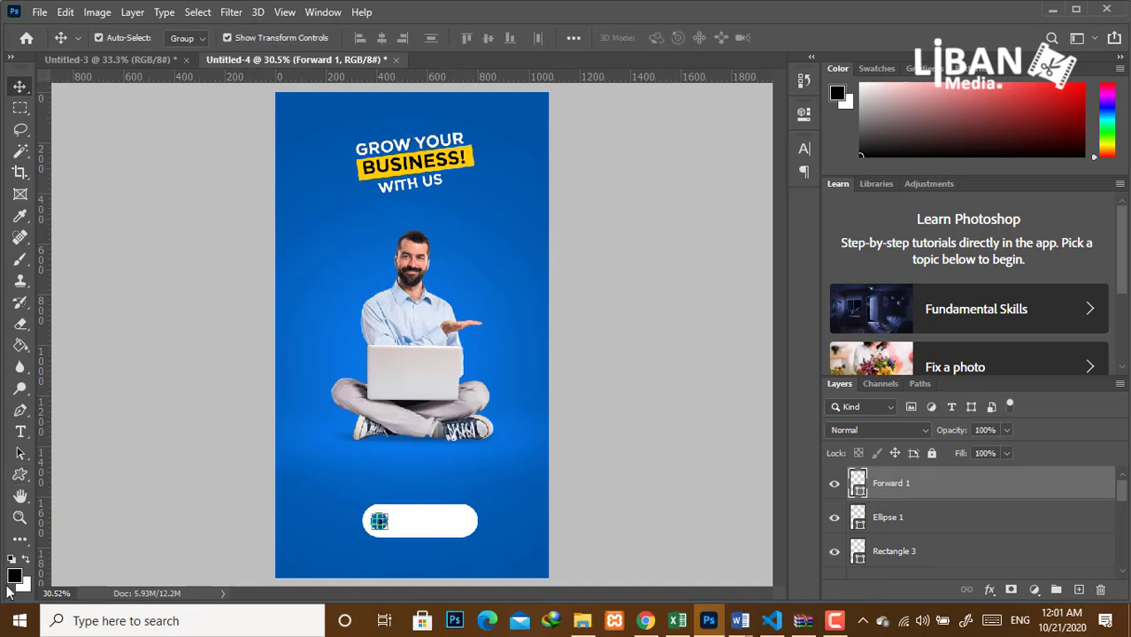
{"action": "left_click", "coordinate": [20, 475]}
{"action": "left_click", "coordinate": [187, 38]}
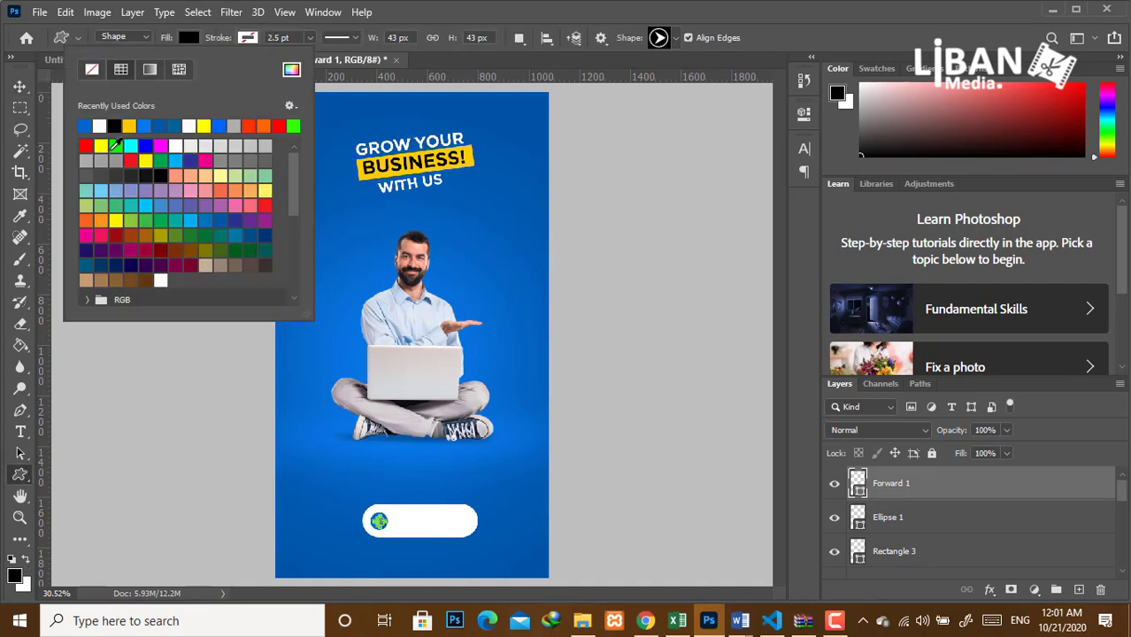
{"action": "left_click", "coordinate": [102, 127]}
Select and deselect the Forward 1 arrow layer to check its placement.
{"action": "left_click", "coordinate": [19, 87]}
{"action": "left_click", "coordinate": [192, 192]}
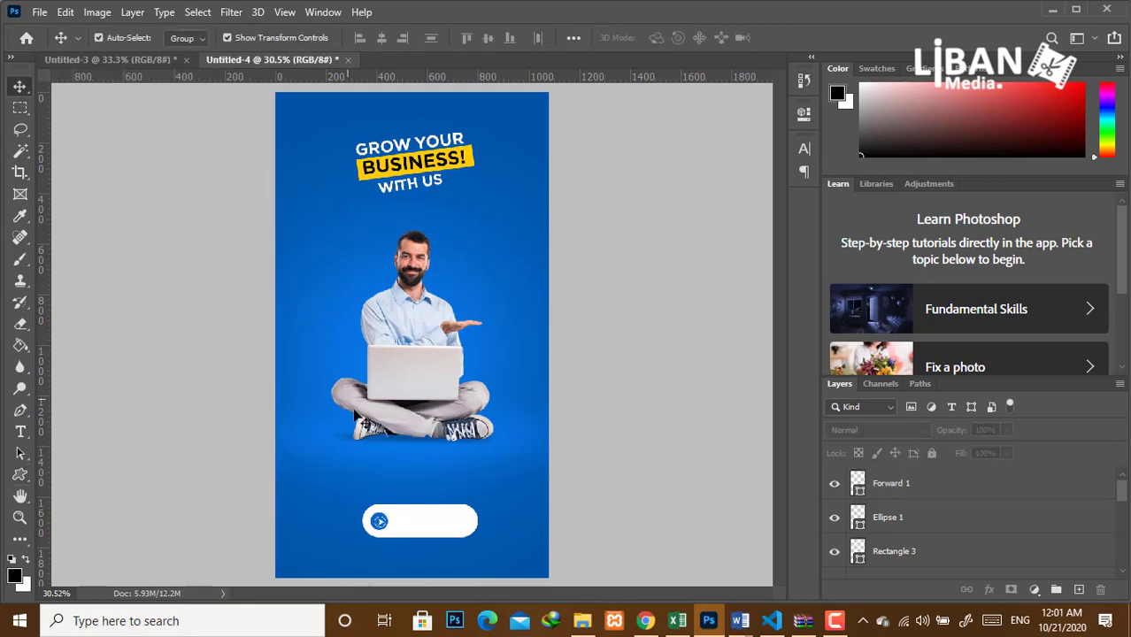
{"action": "left_click", "coordinate": [903, 484]}
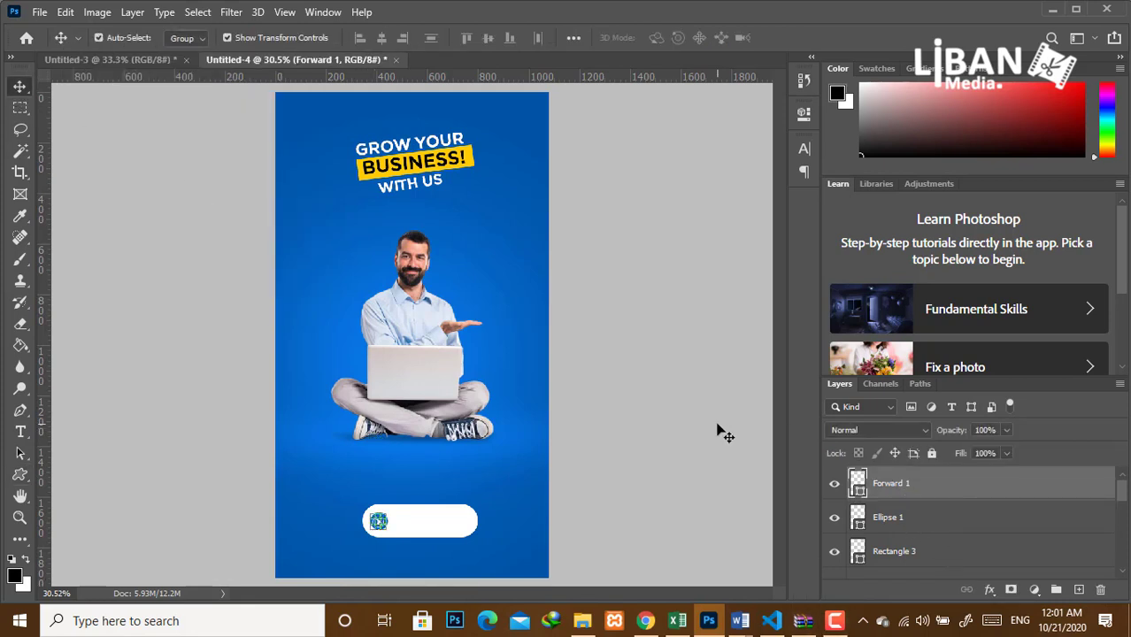
{"action": "left_click", "coordinate": [719, 431]}
{"action": "left_click", "coordinate": [919, 484]}
{"action": "left_click", "coordinate": [708, 450]}
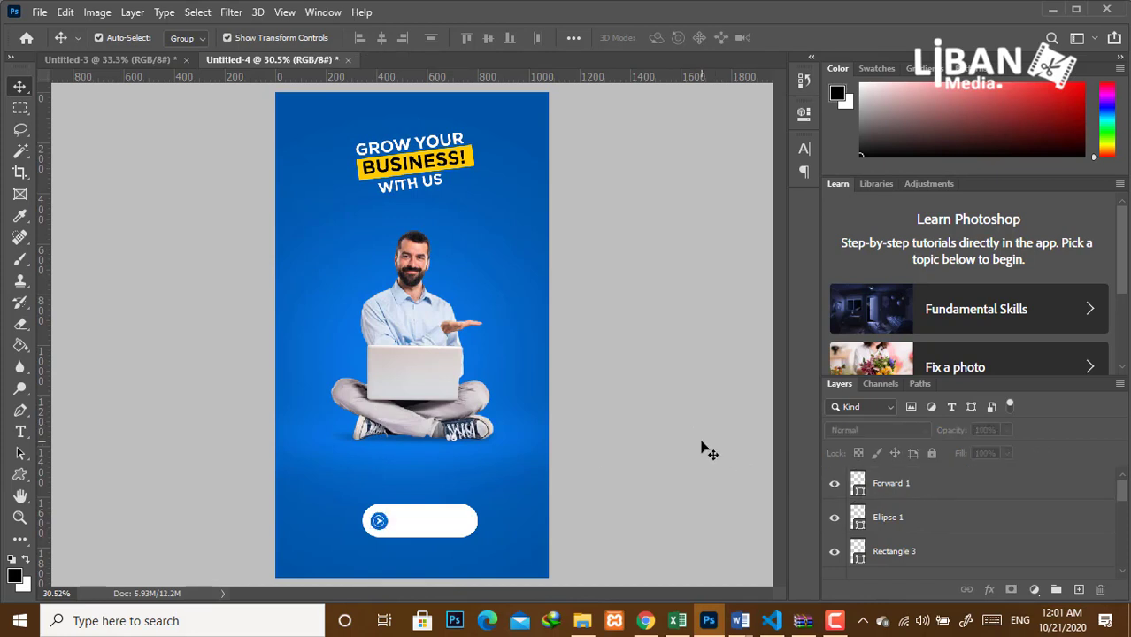
Type CONTACT US on the button and colour it black (000000).
{"action": "key", "text": "t"}
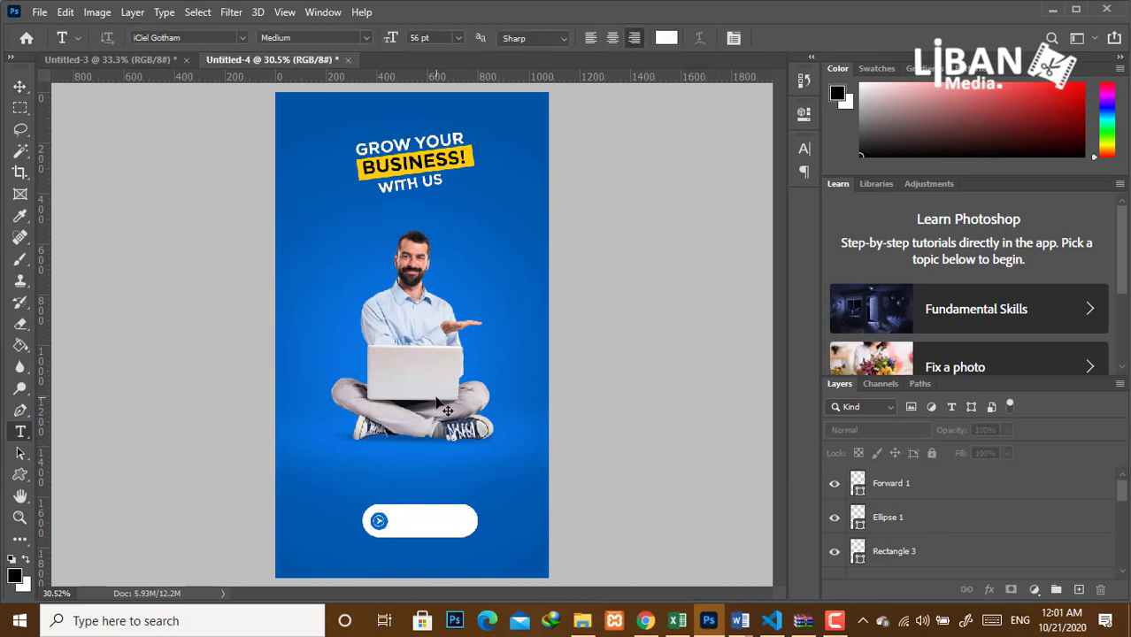
{"action": "left_click", "coordinate": [394, 522]}
{"action": "type", "text": "Le"}
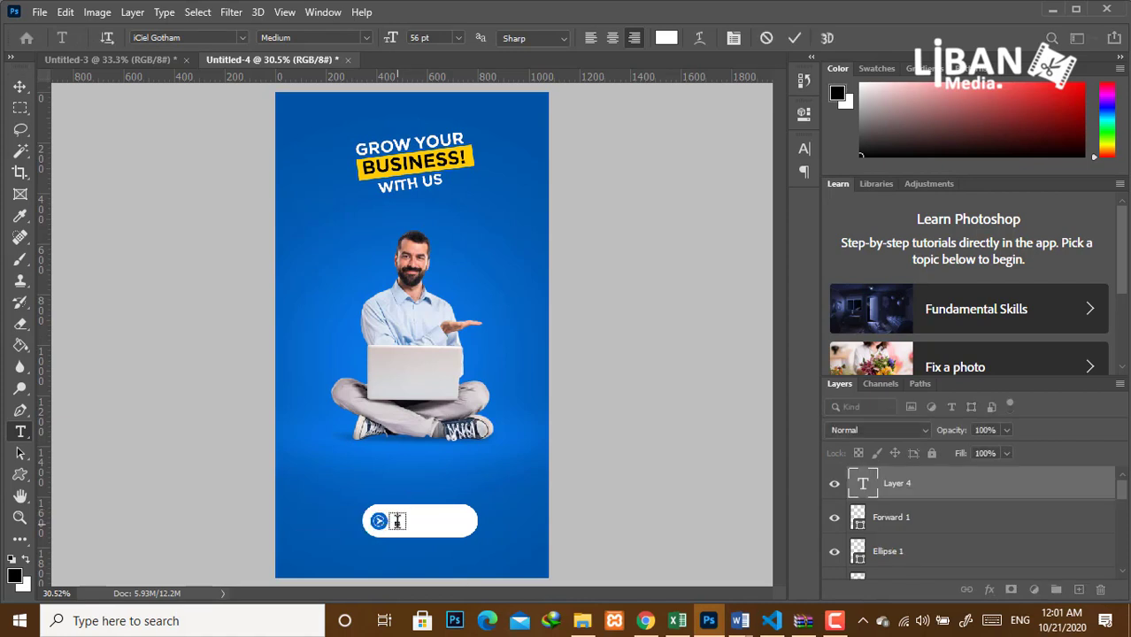
{"action": "type", "text": "NTACT US"}
{"action": "key", "text": "ctrl+a"}
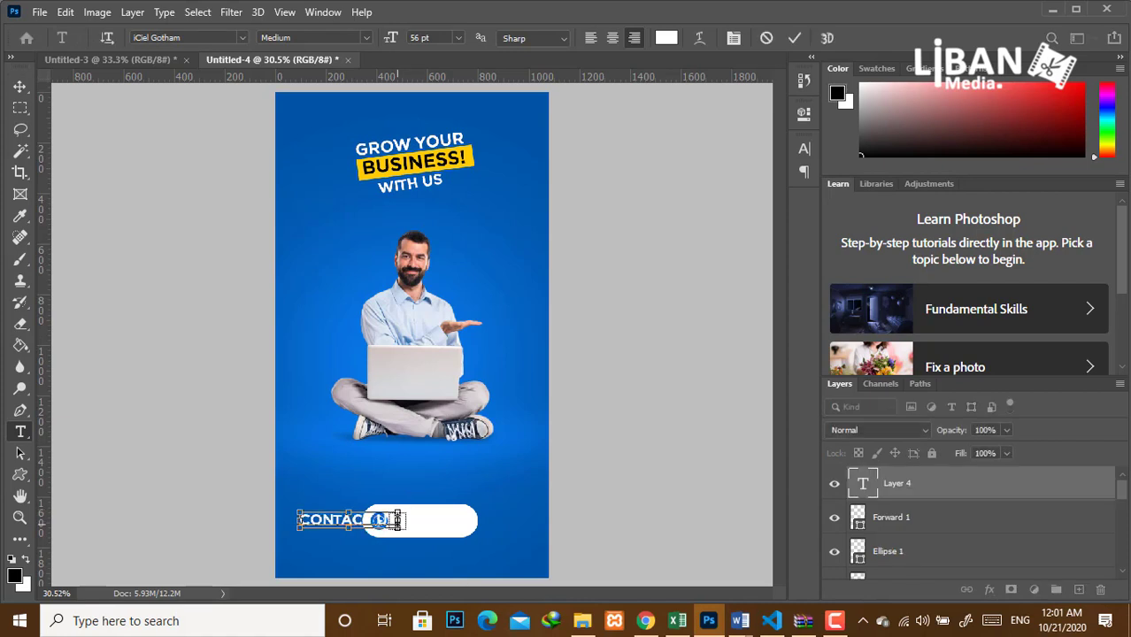
{"action": "left_click", "coordinate": [805, 150]}
{"action": "left_click", "coordinate": [748, 237]}
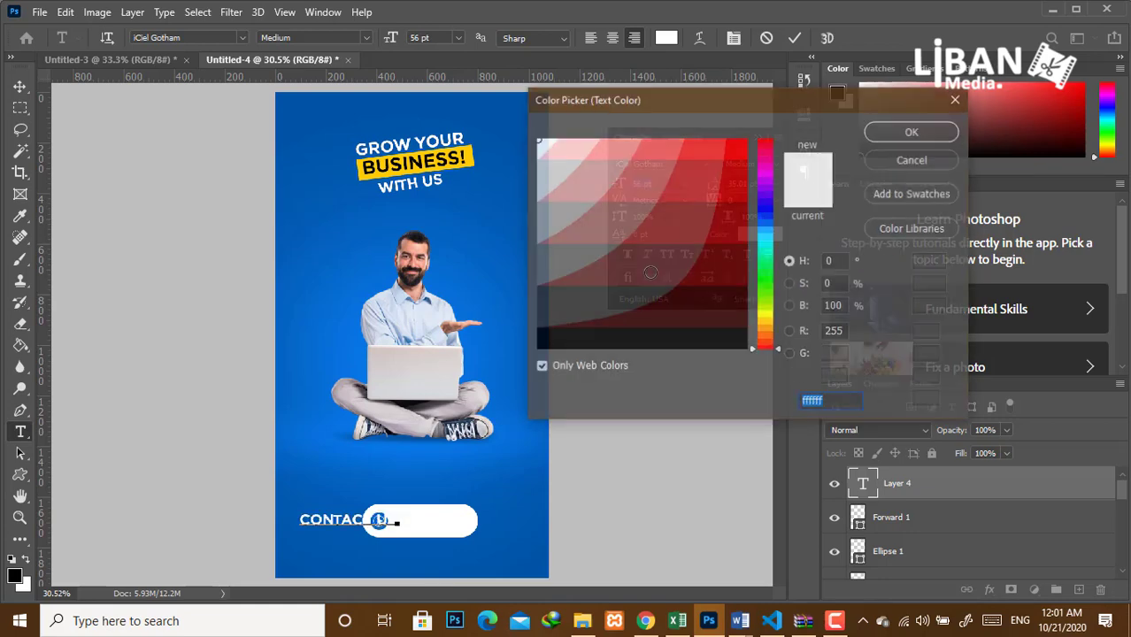
{"action": "type", "text": "000000"}
{"action": "left_click", "coordinate": [888, 135]}
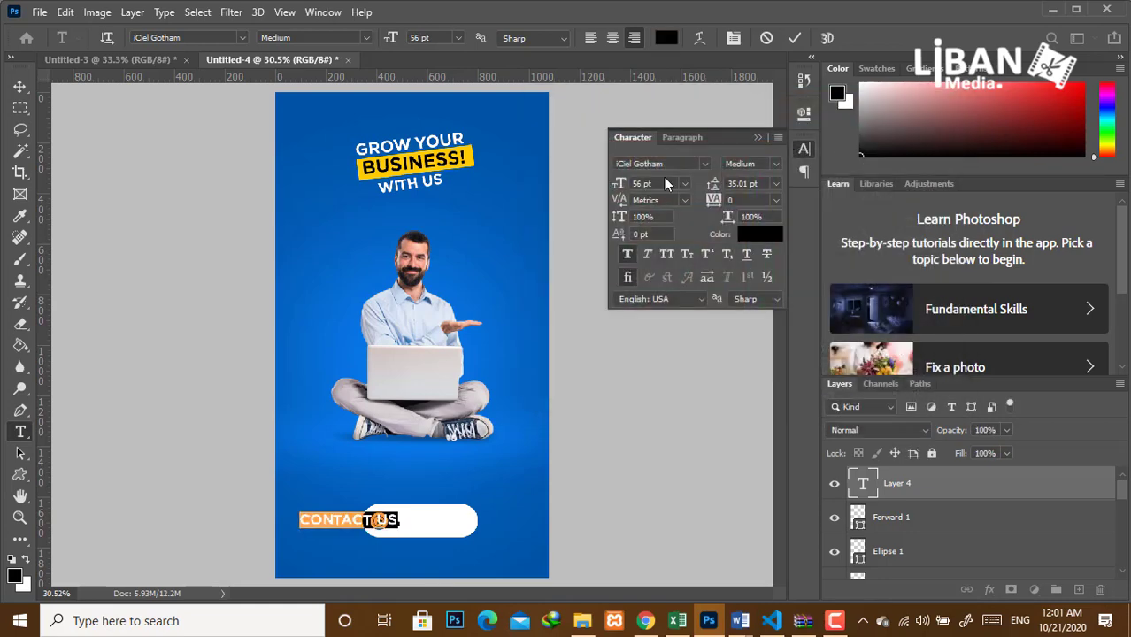
Move CONTACT US into the white button, size it to 43 pt, and commit.
{"action": "left_click_drag", "start_coordinate": [620, 185], "coordinate": [611, 190]}
{"action": "left_click_drag", "start_coordinate": [465, 510], "coordinate": [516, 548]}
{"action": "left_click_drag", "start_coordinate": [623, 183], "coordinate": [696, 186]}
{"action": "left_click", "coordinate": [758, 137]}
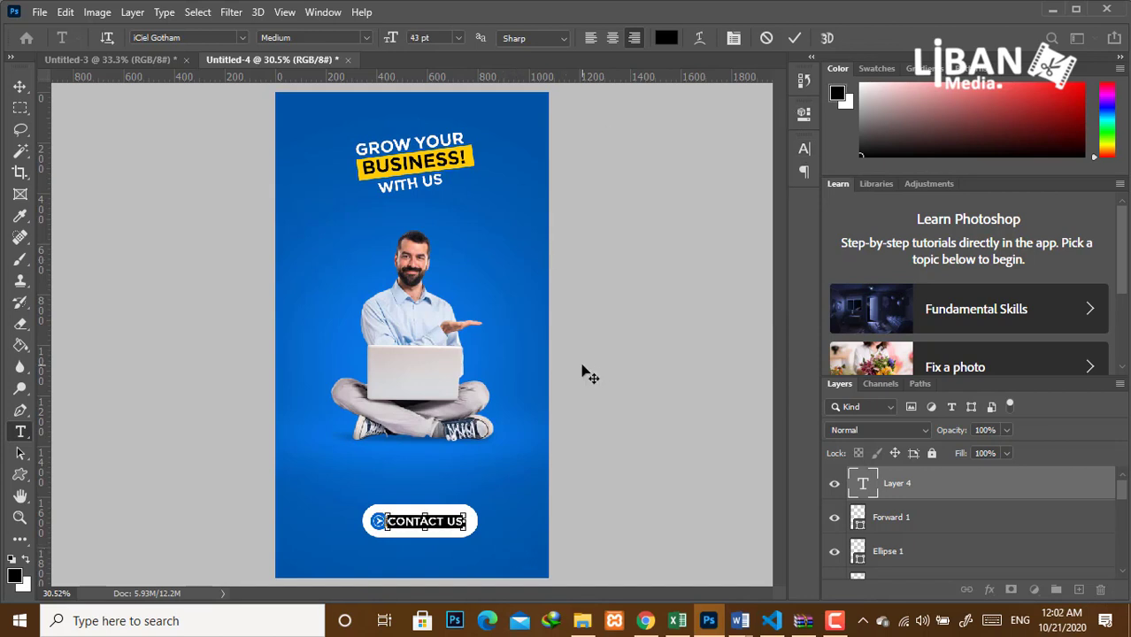
{"action": "key", "text": "ctrl+Return"}
{"action": "key", "text": "v"}
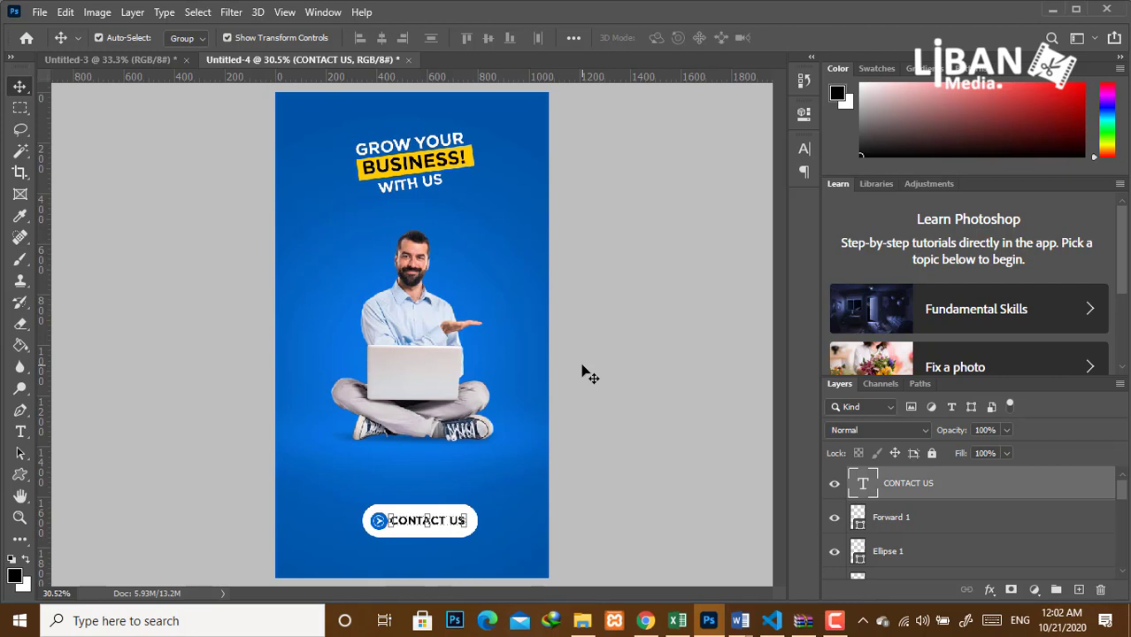
{"action": "left_click", "coordinate": [624, 375]}
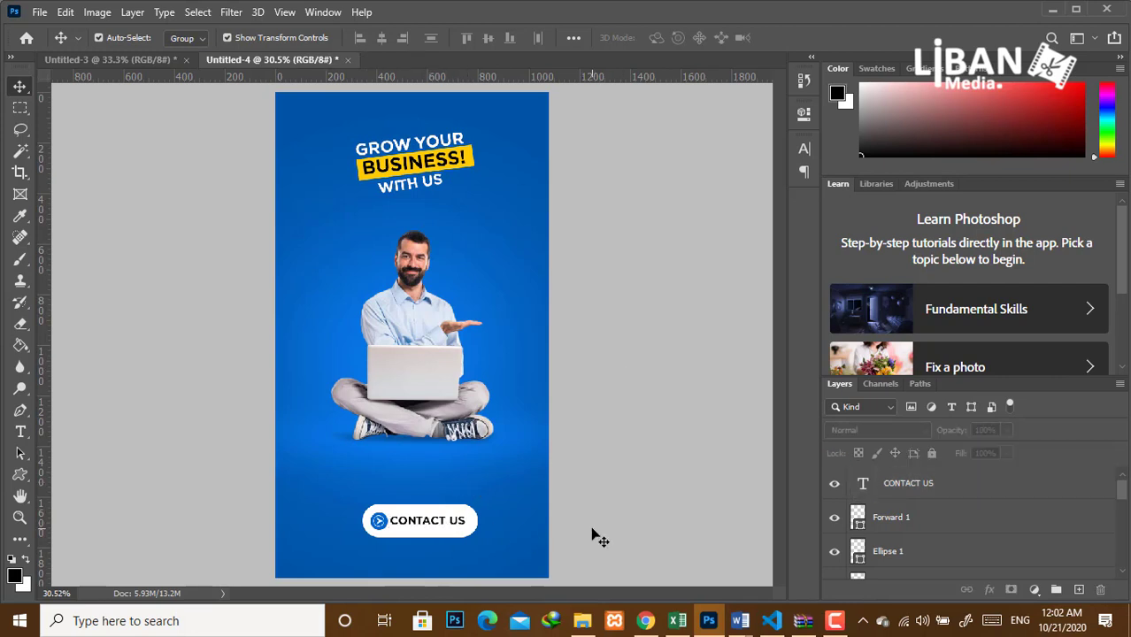
Type the phone number under the CONTACT US button in white text.
{"action": "key", "text": "t"}
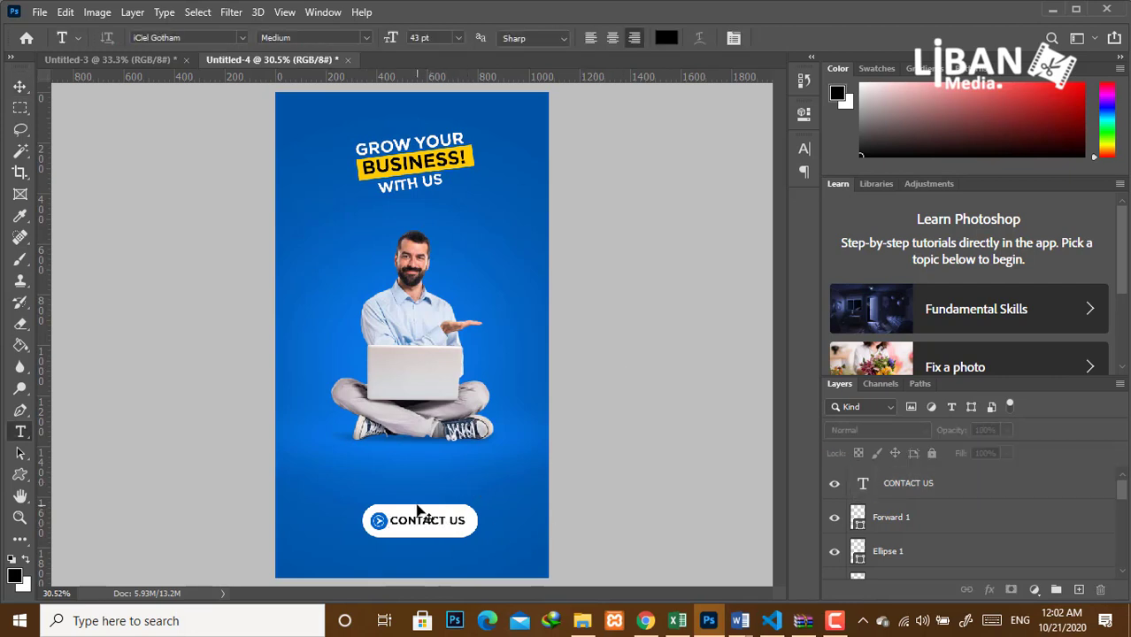
{"action": "left_click", "coordinate": [385, 554]}
{"action": "key", "text": "BackSpace"}
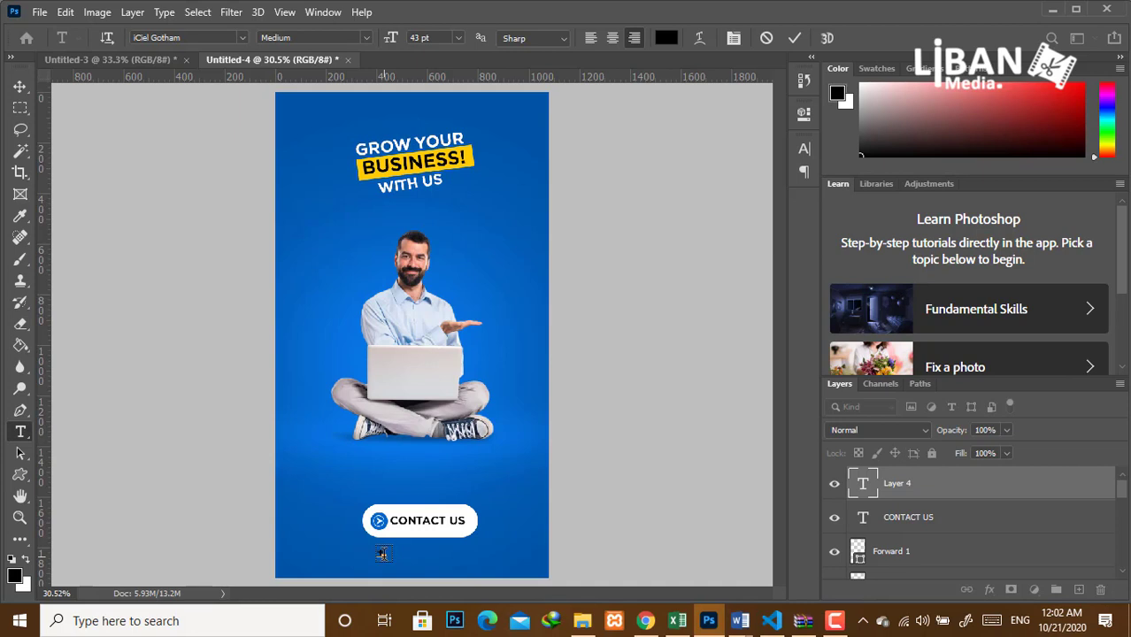
{"action": "left_click_drag", "start_coordinate": [400, 580], "coordinate": [479, 574]}
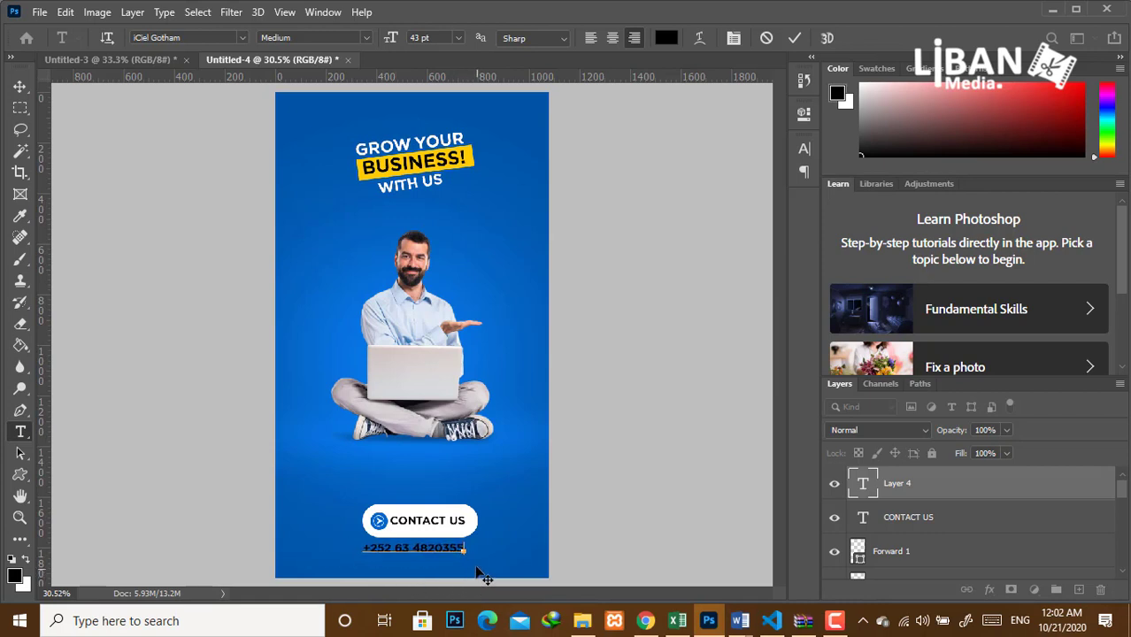
{"action": "key", "text": "ctrl+a"}
{"action": "left_click", "coordinate": [804, 149]}
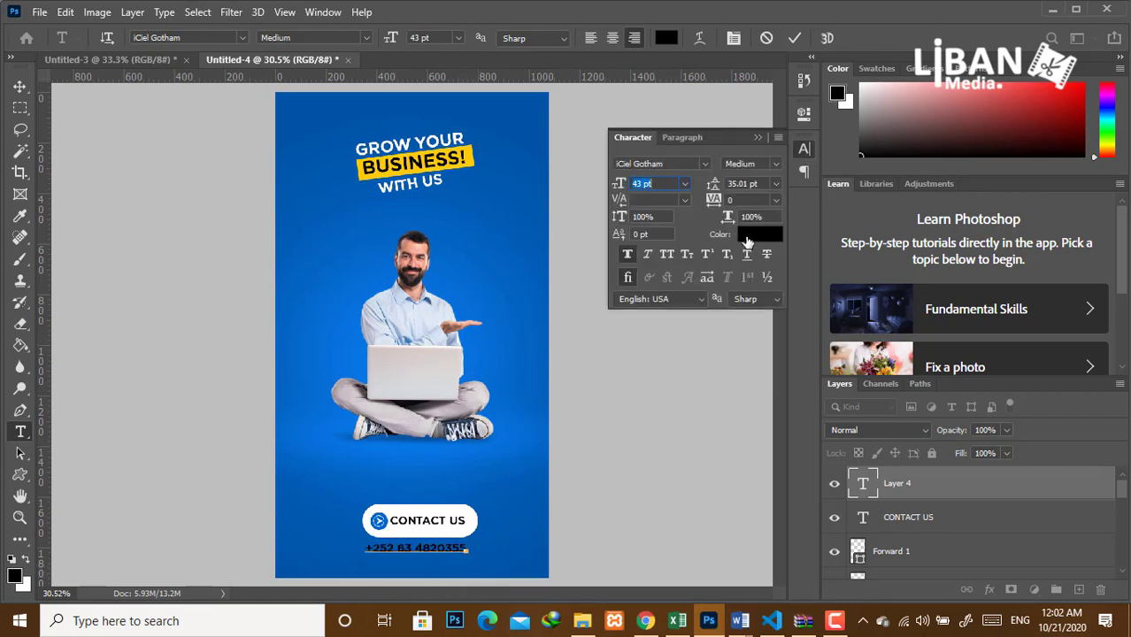
{"action": "left_click", "coordinate": [757, 234]}
{"action": "left_click", "coordinate": [537, 140]}
{"action": "left_click", "coordinate": [913, 131]}
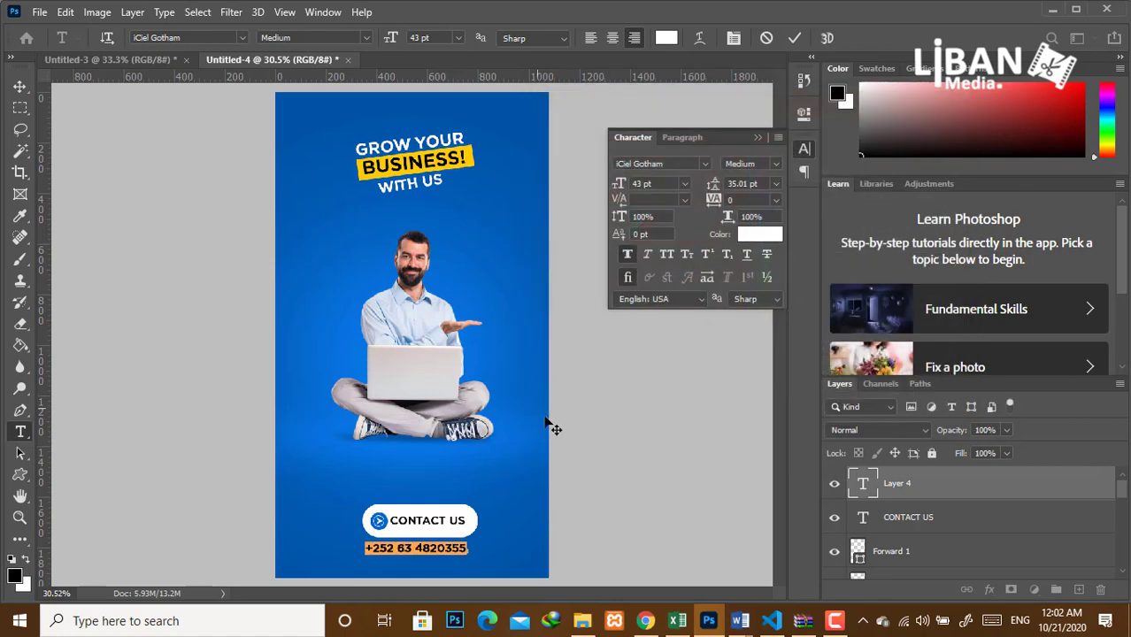
{"action": "left_click", "coordinate": [758, 138]}
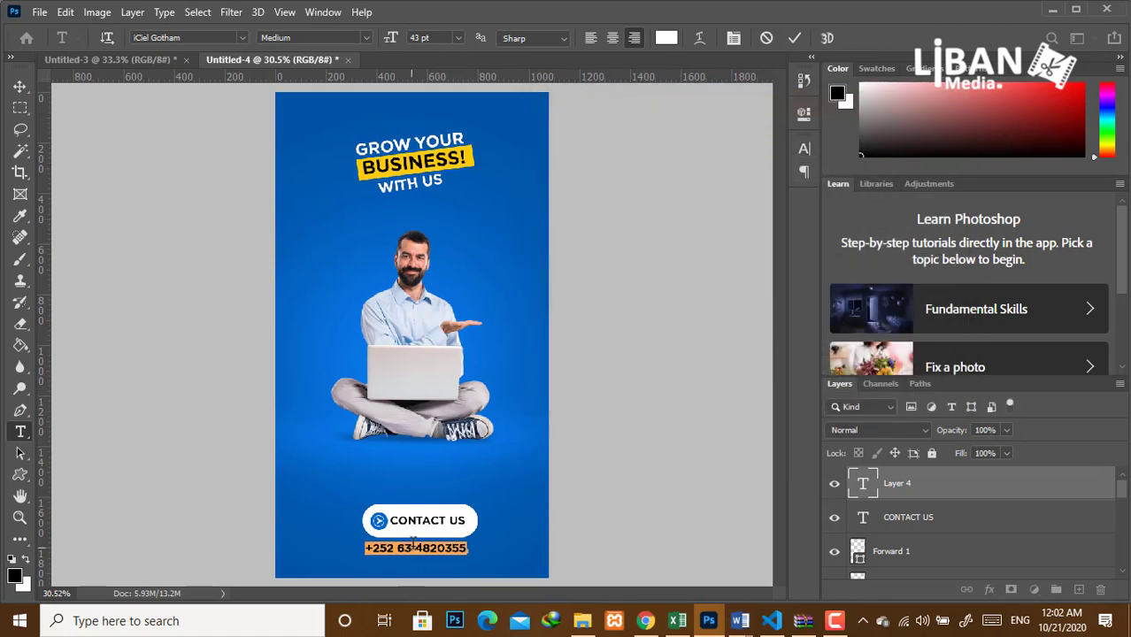
{"action": "left_click", "coordinate": [900, 518]}
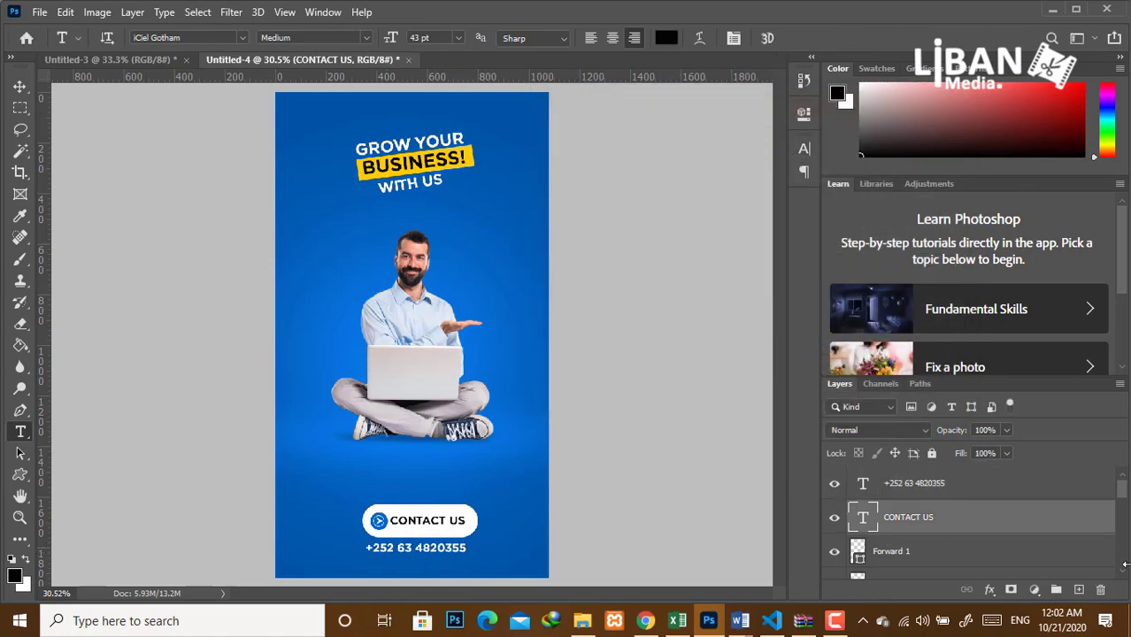
Nudge the CONTACT US button layers slightly upward.
{"action": "left_click", "coordinate": [1126, 573]}
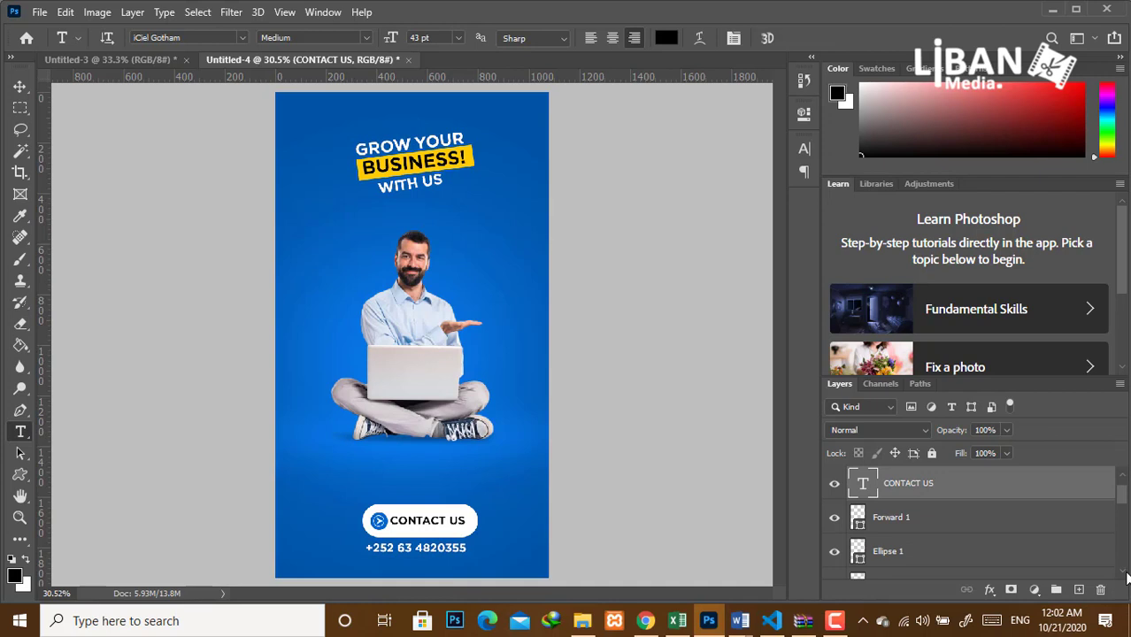
{"action": "left_click", "coordinate": [888, 550], "text": "shift"}
{"action": "key", "text": "v"}
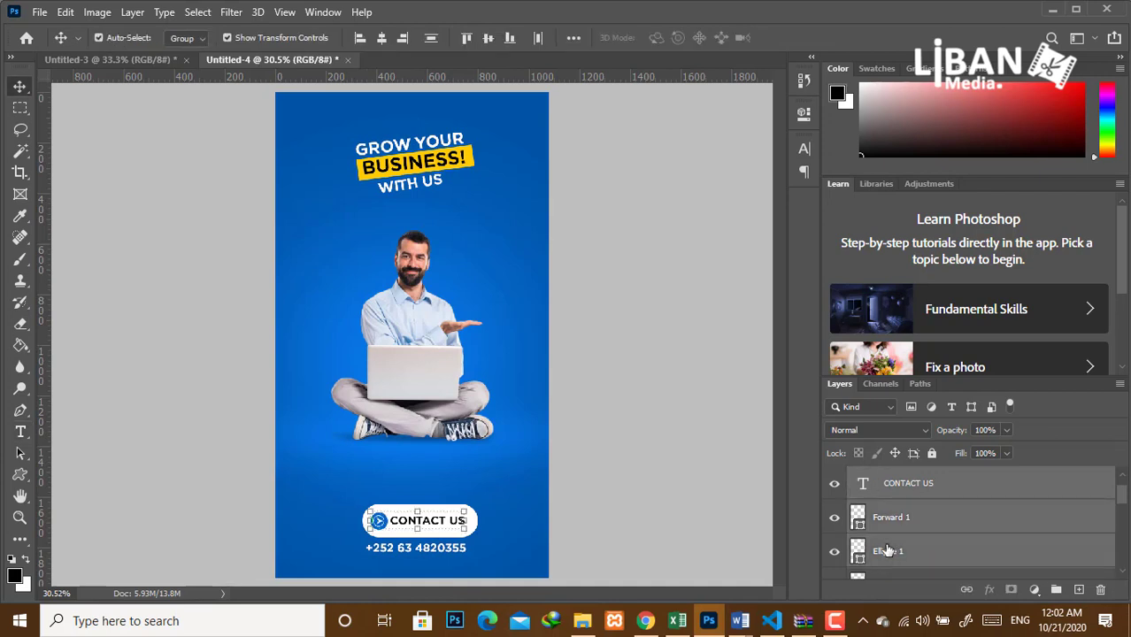
{"action": "key", "text": "Up"}
{"action": "key", "text": "Up"}
{"action": "key", "text": "Up"}
{"action": "key", "text": "Up"}
{"action": "key", "text": "Up"}
{"action": "key", "text": "Up"}
{"action": "key", "text": "Up"}
{"action": "key", "text": "Up"}
{"action": "key", "text": "Up"}
{"action": "key", "text": "Up"}
{"action": "key", "text": "Up"}
{"action": "key", "text": "Up"}
{"action": "key", "text": "Up"}
{"action": "key", "text": "Up"}
{"action": "key", "text": "Up"}
{"action": "key", "text": "Up"}
{"action": "key", "text": "Up"}
{"action": "key", "text": "Up"}
{"action": "key", "text": "Up"}
{"action": "key", "text": "Up"}
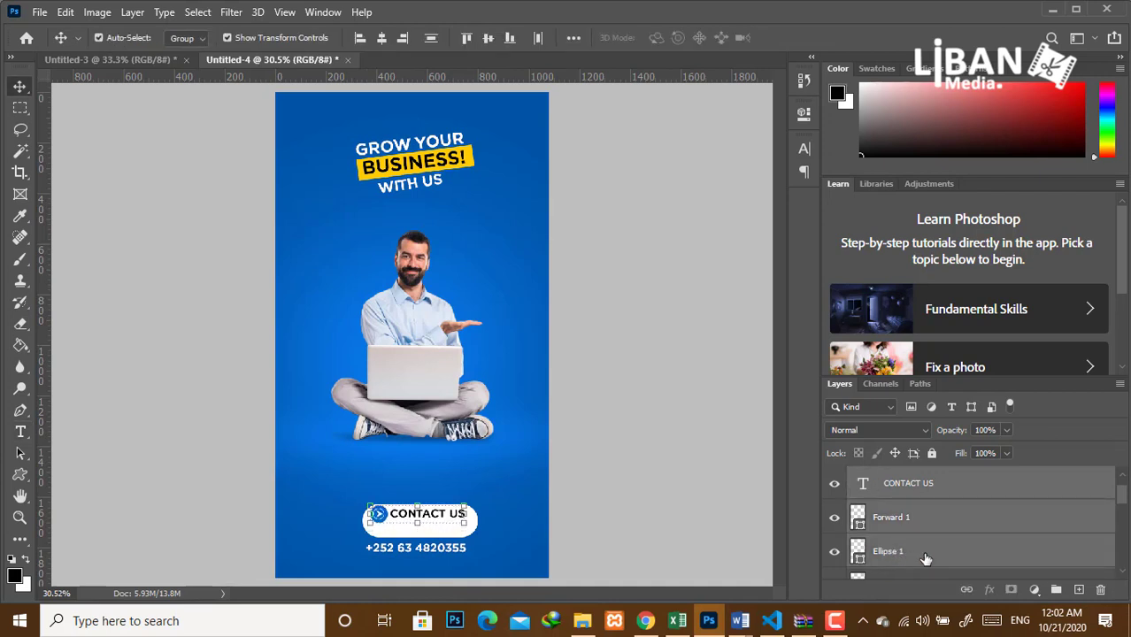
{"action": "left_click", "coordinate": [1124, 571]}
{"action": "left_click", "coordinate": [935, 549]}
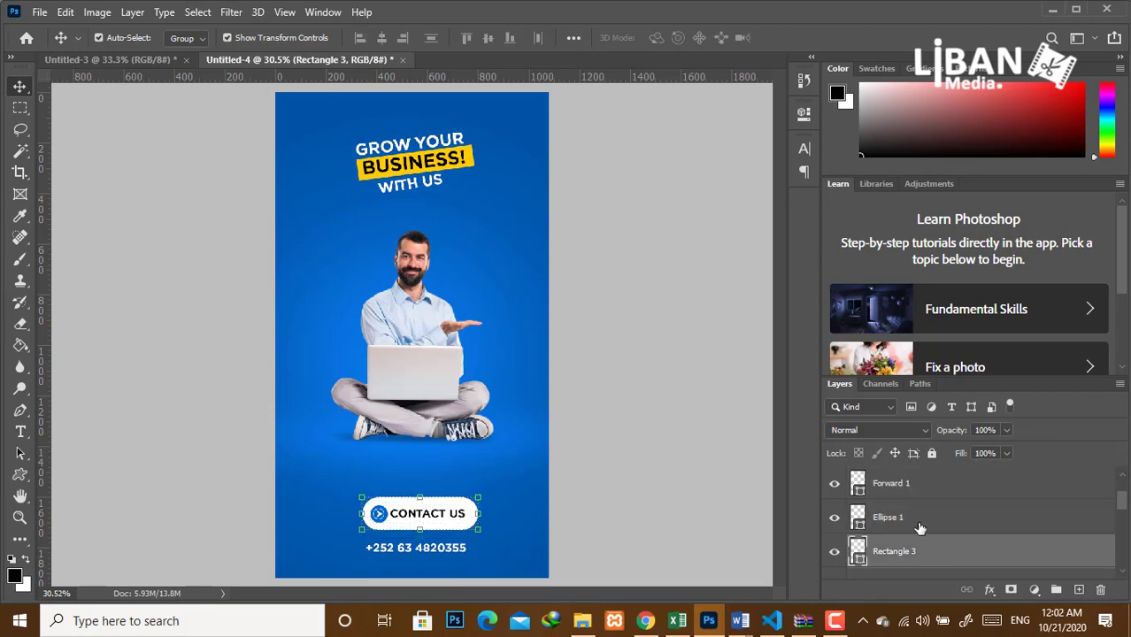
{"action": "left_click", "coordinate": [636, 524]}
Enlarge the phone number text to 48 pt.
{"action": "left_click", "coordinate": [450, 551]}
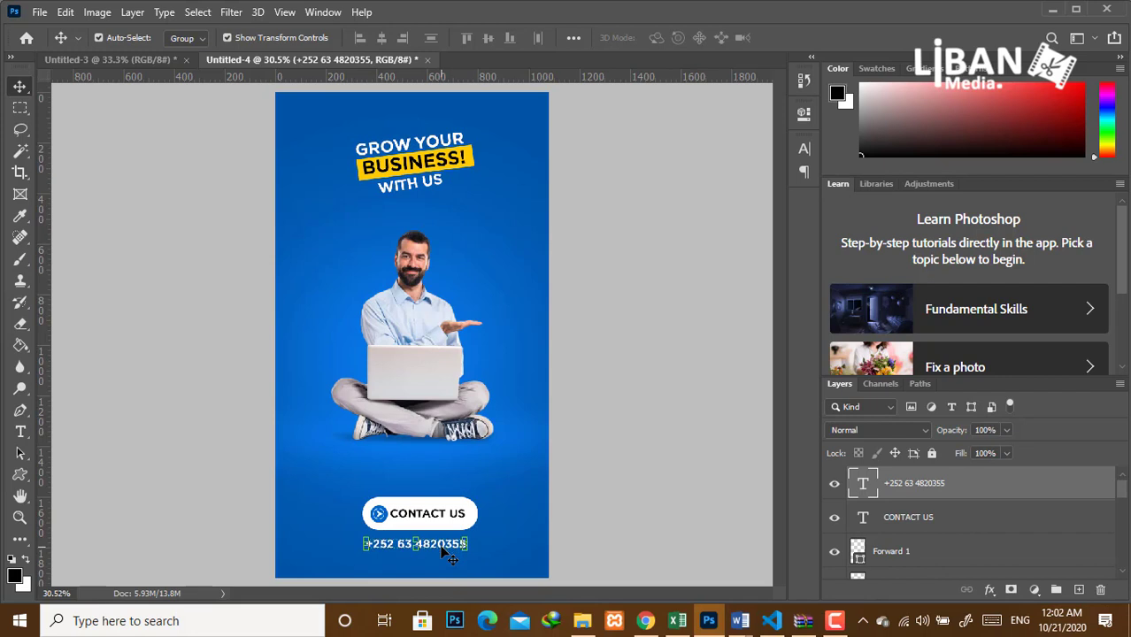
{"action": "left_click", "coordinate": [805, 149]}
{"action": "left_click_drag", "start_coordinate": [618, 187], "coordinate": [624, 188]}
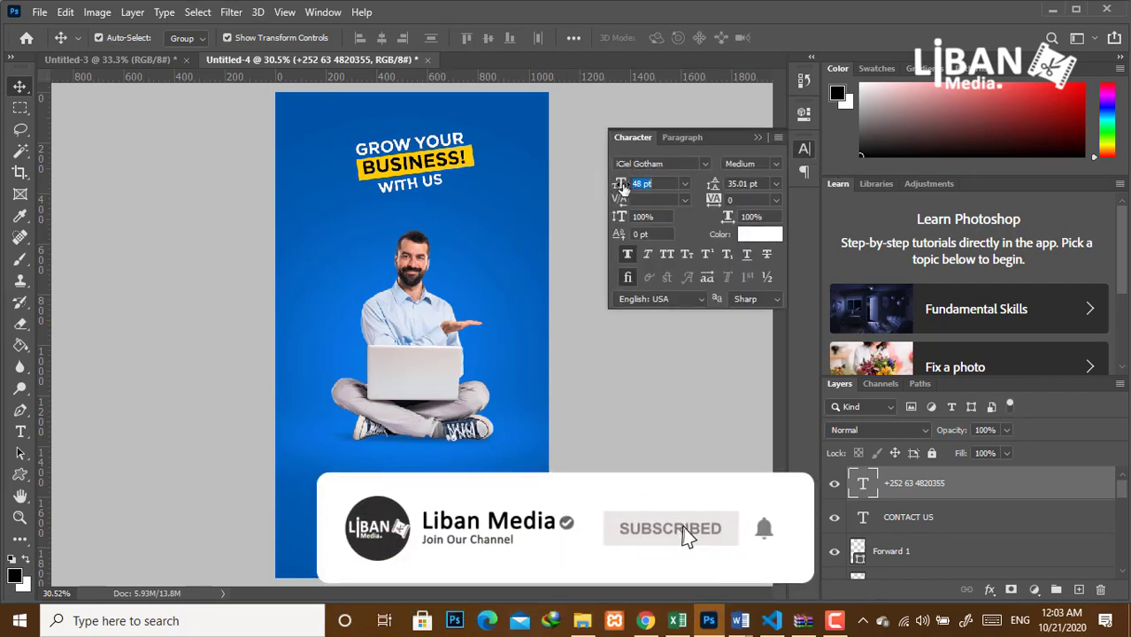
{"action": "left_click", "coordinate": [758, 138]}
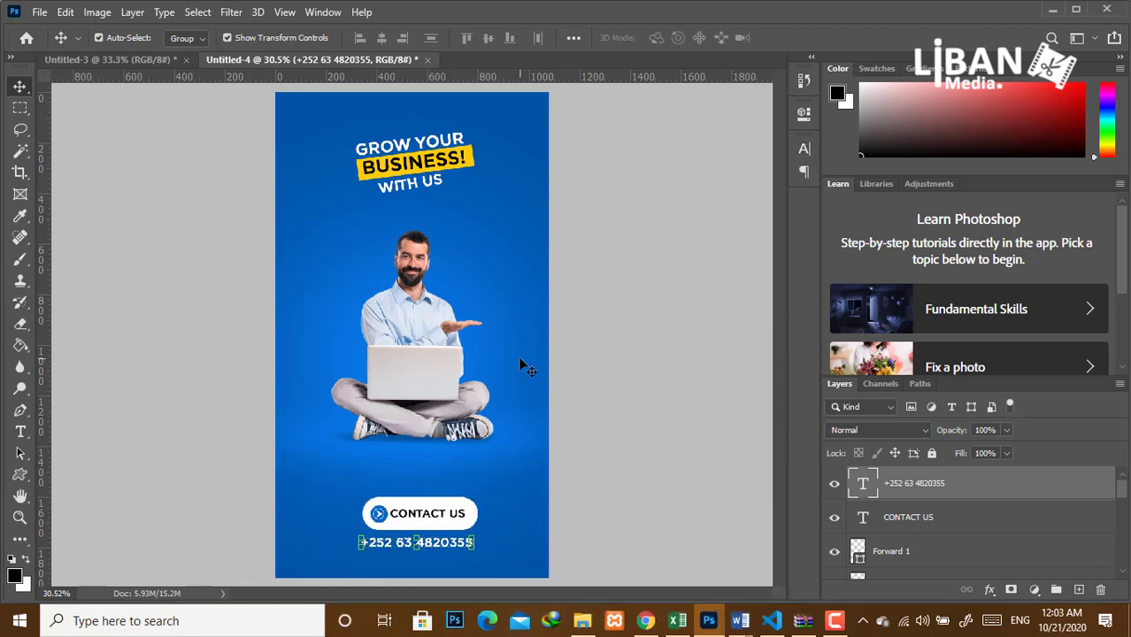
{"action": "left_click", "coordinate": [619, 371]}
{"action": "key", "text": "t"}
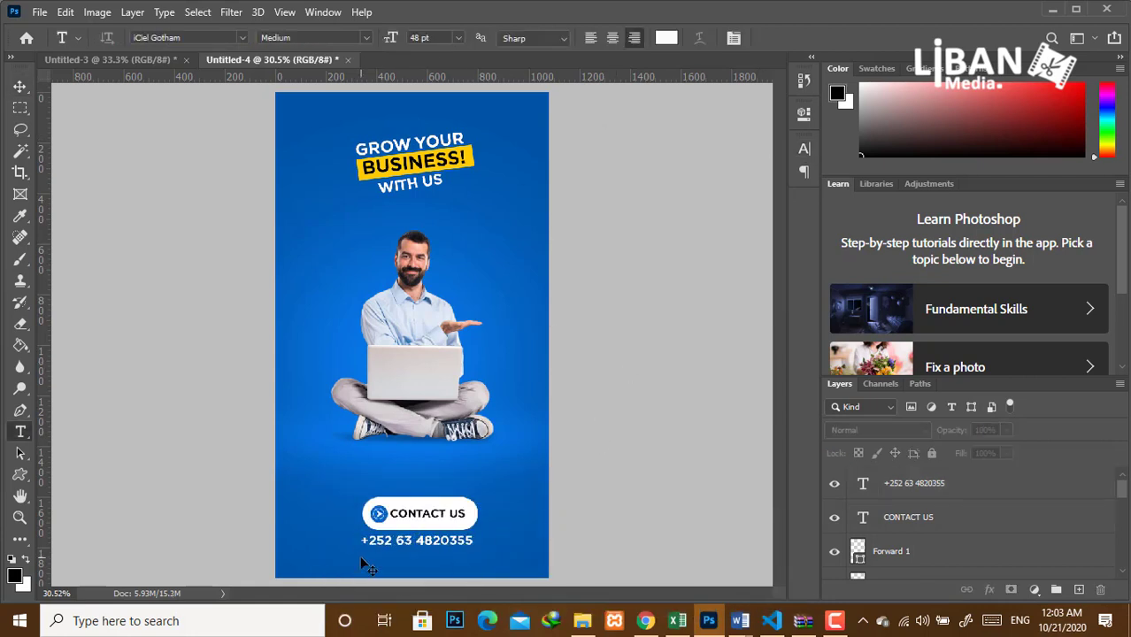
{"action": "left_click", "coordinate": [372, 564]}
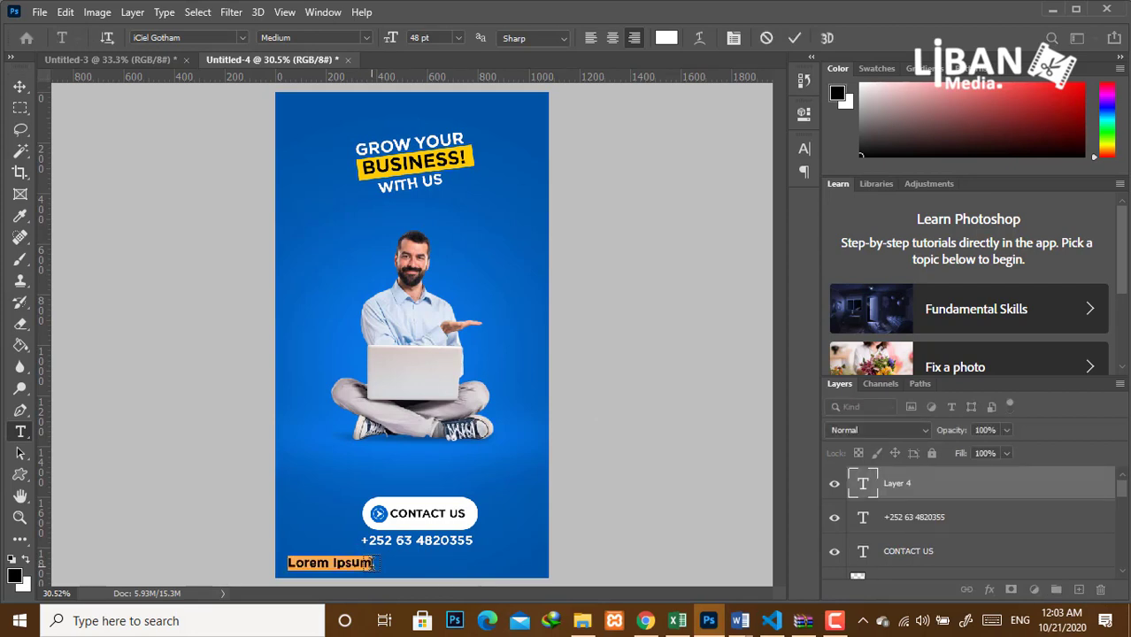
{"action": "key", "text": "BackSpace"}
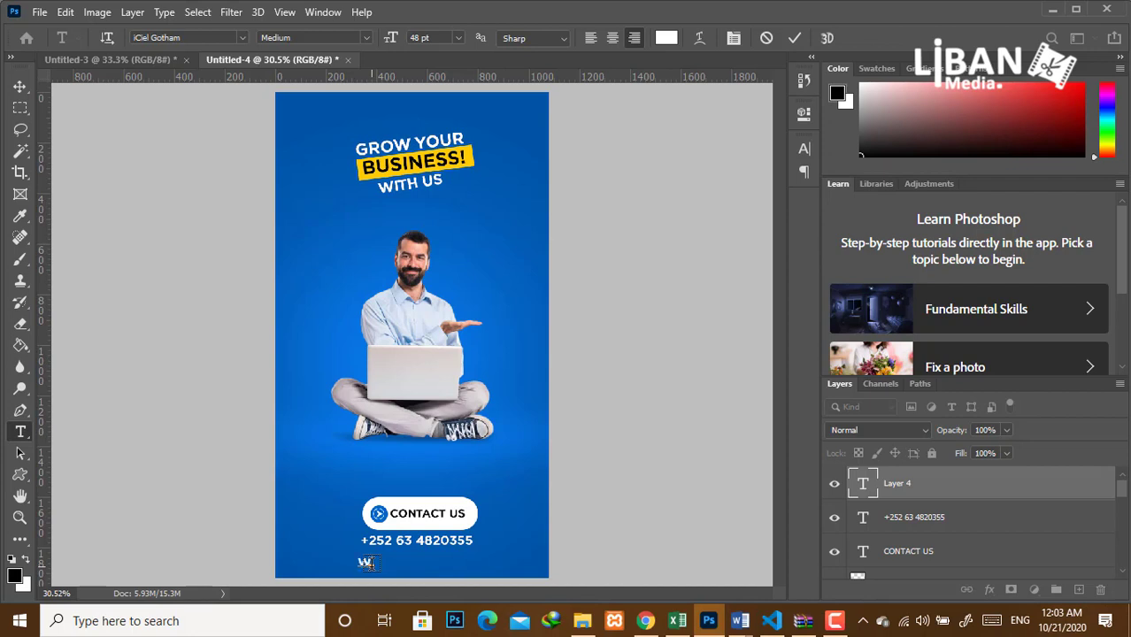
{"action": "type", "text": "WWW.LIBAN"}
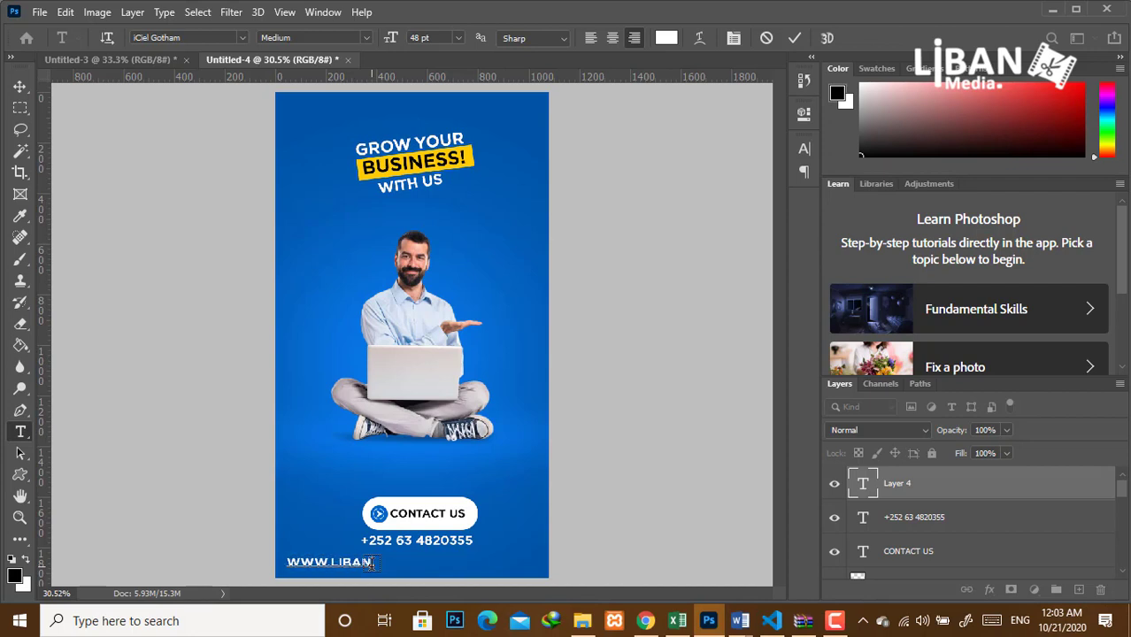
{"action": "type", "text": "MEDIA.COM"}
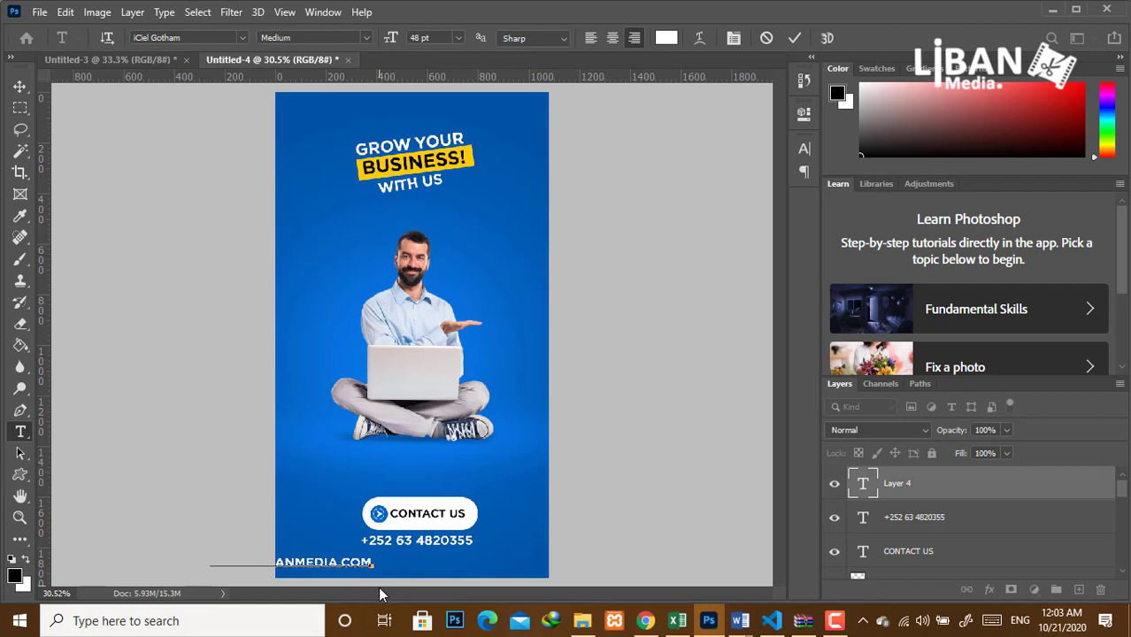
{"action": "left_click_drag", "start_coordinate": [380, 594], "coordinate": [509, 588]}
Set the website text to 42 pt and commit it.
{"action": "left_click", "coordinate": [804, 149]}
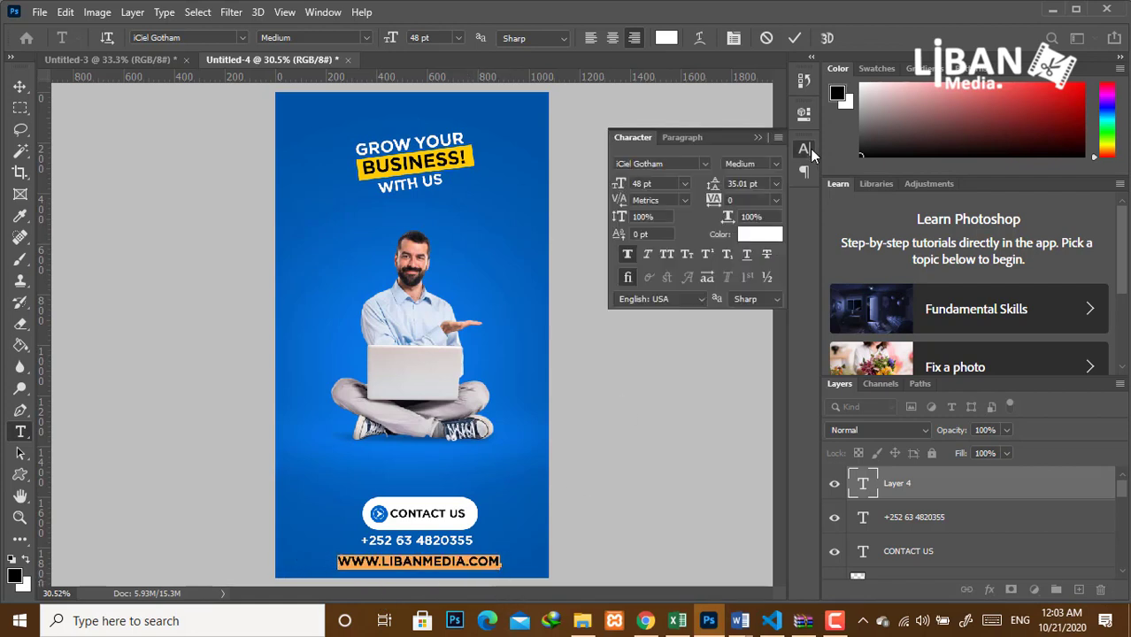
{"action": "left_click", "coordinate": [620, 188]}
{"action": "left_click_drag", "start_coordinate": [619, 191], "coordinate": [617, 191]}
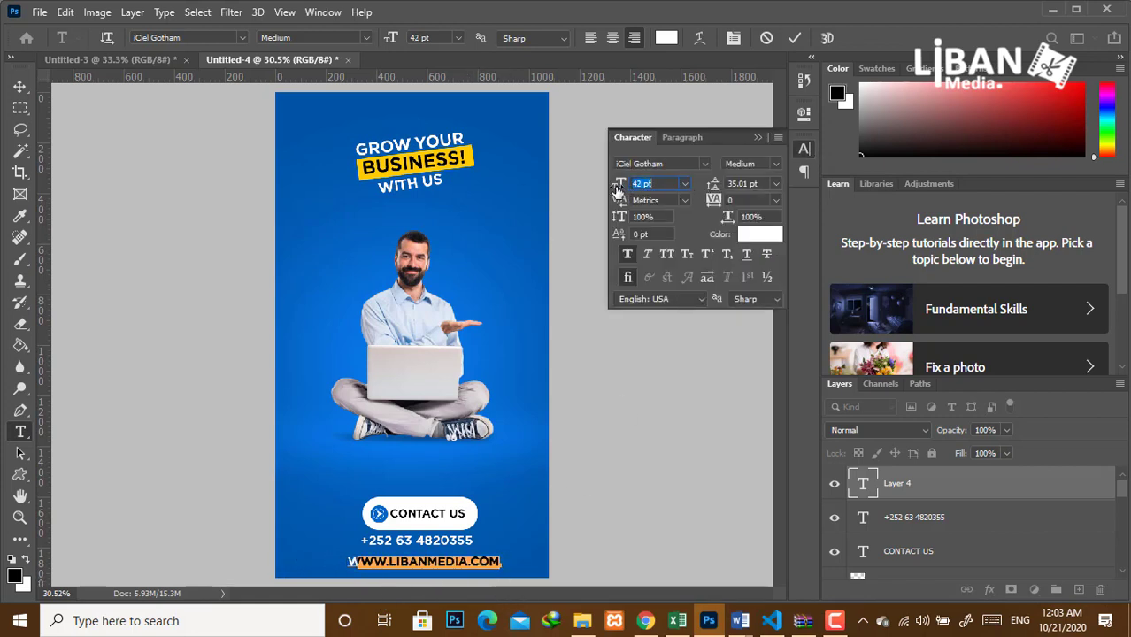
{"action": "left_click", "coordinate": [758, 138]}
{"action": "key", "text": "ctrl+Return"}
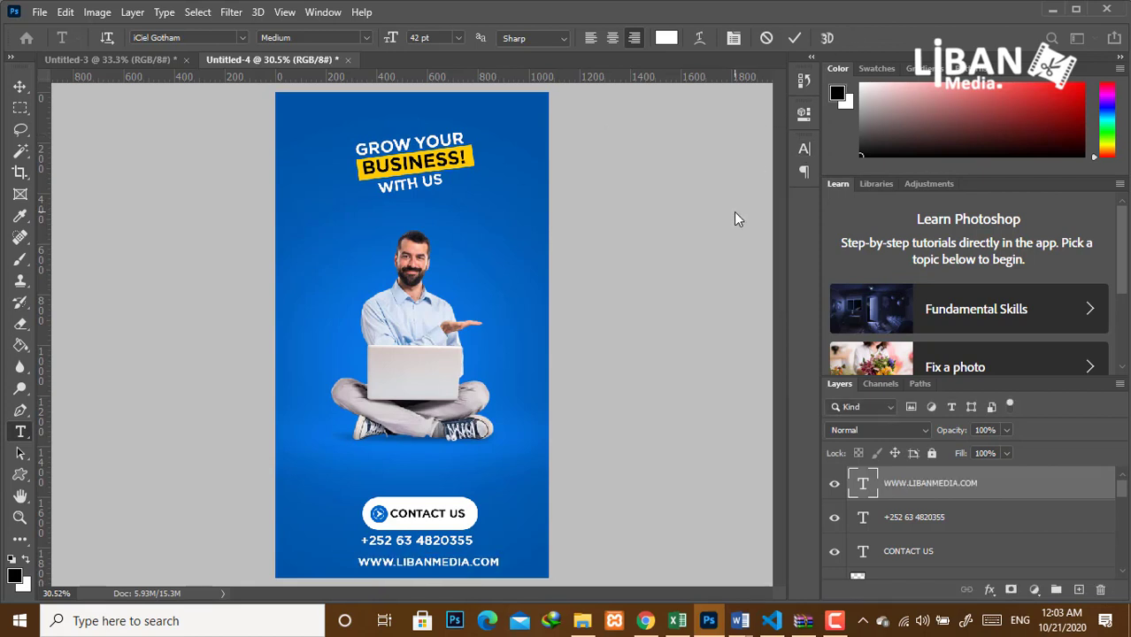
{"action": "key", "text": "v"}
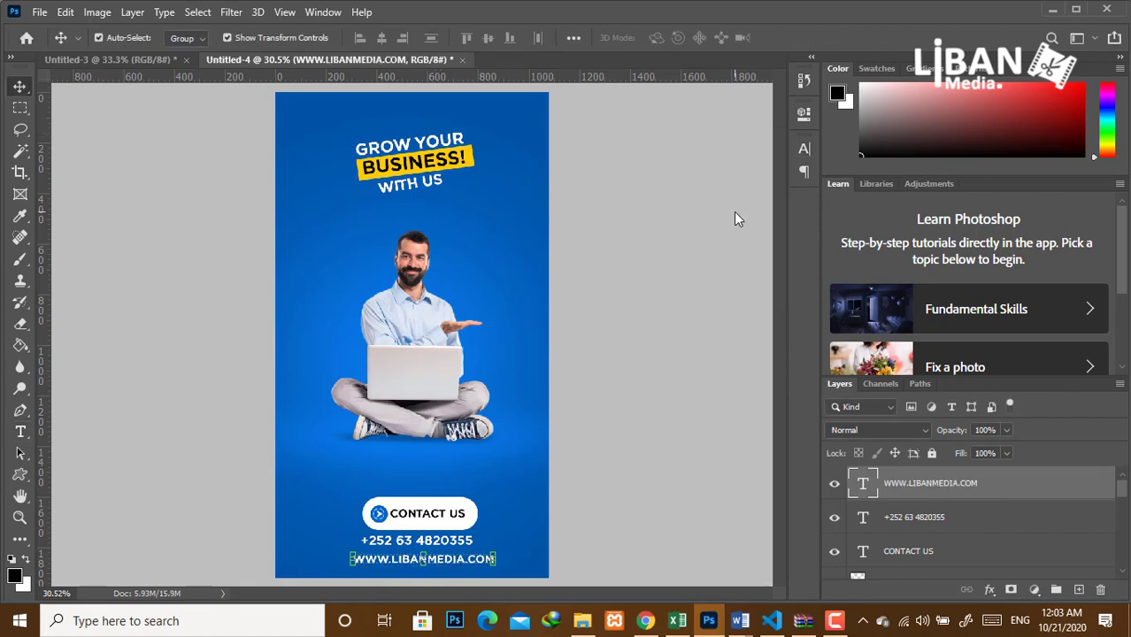
{"action": "left_click", "coordinate": [517, 446]}
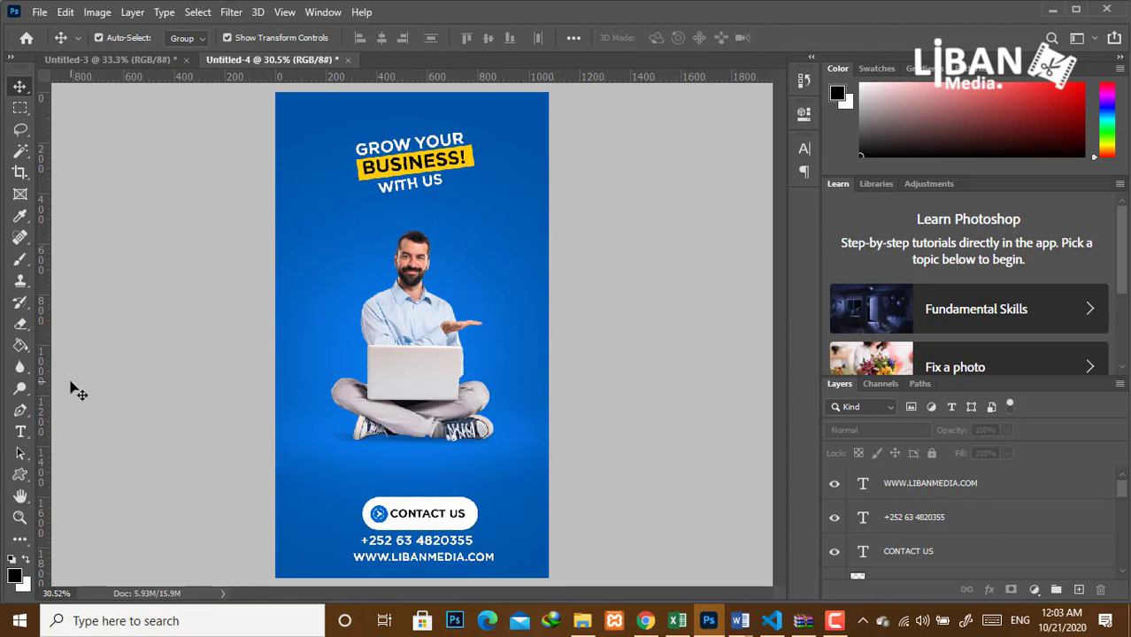
Add a new layer and ready the Clouds1593 brush with a white foreground colour.
{"action": "left_click", "coordinate": [1079, 590]}
{"action": "key", "text": "b"}
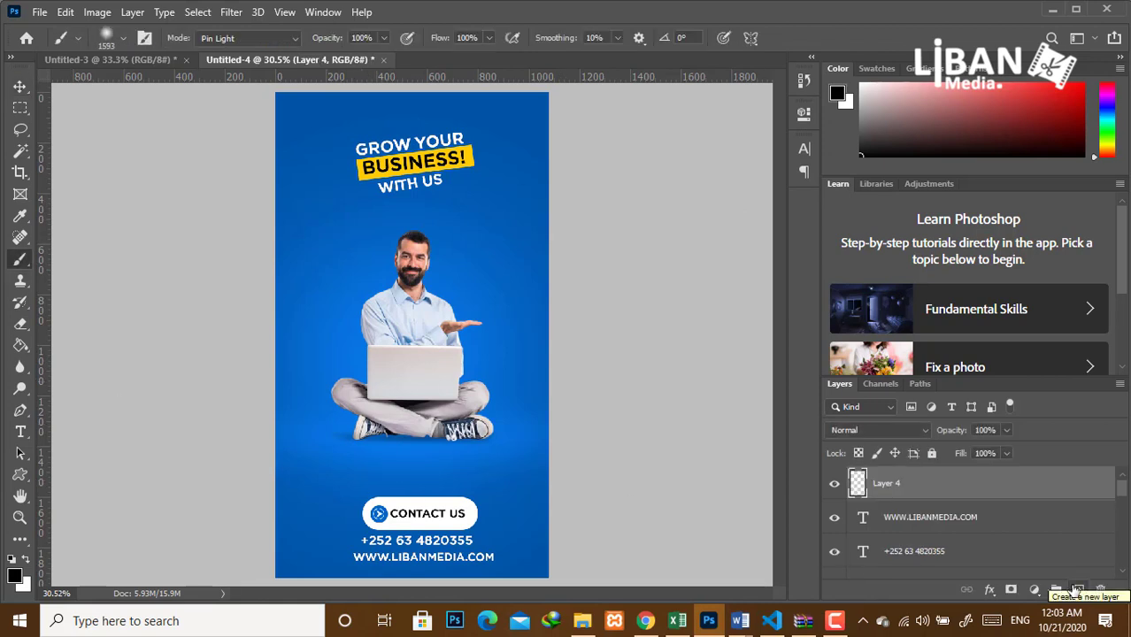
{"action": "left_click", "coordinate": [122, 38]}
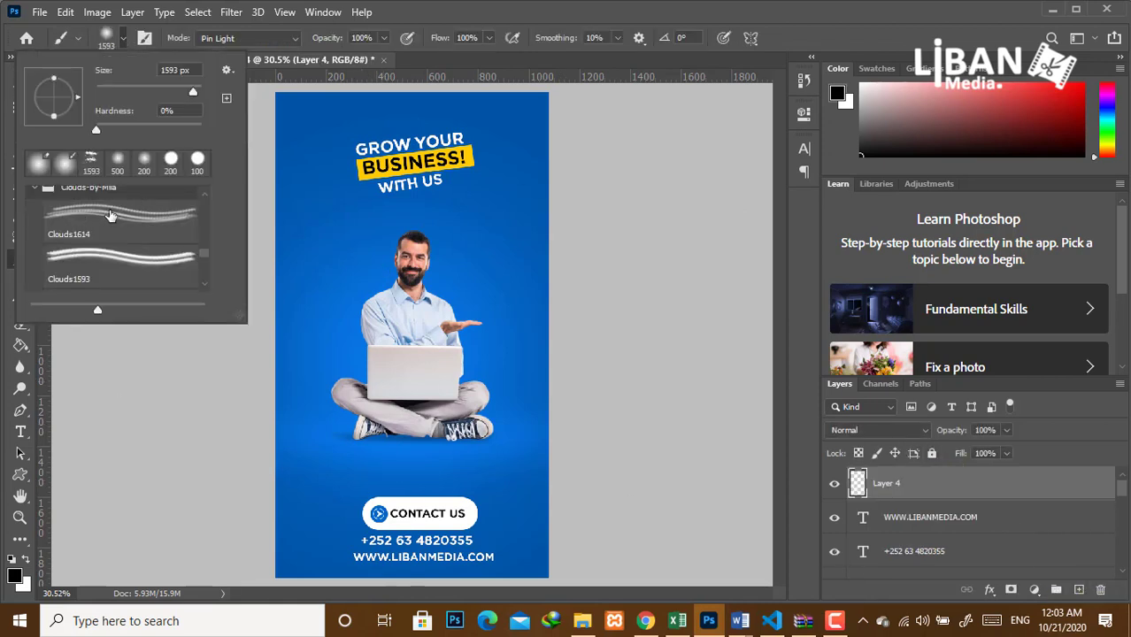
{"action": "left_click", "coordinate": [97, 160]}
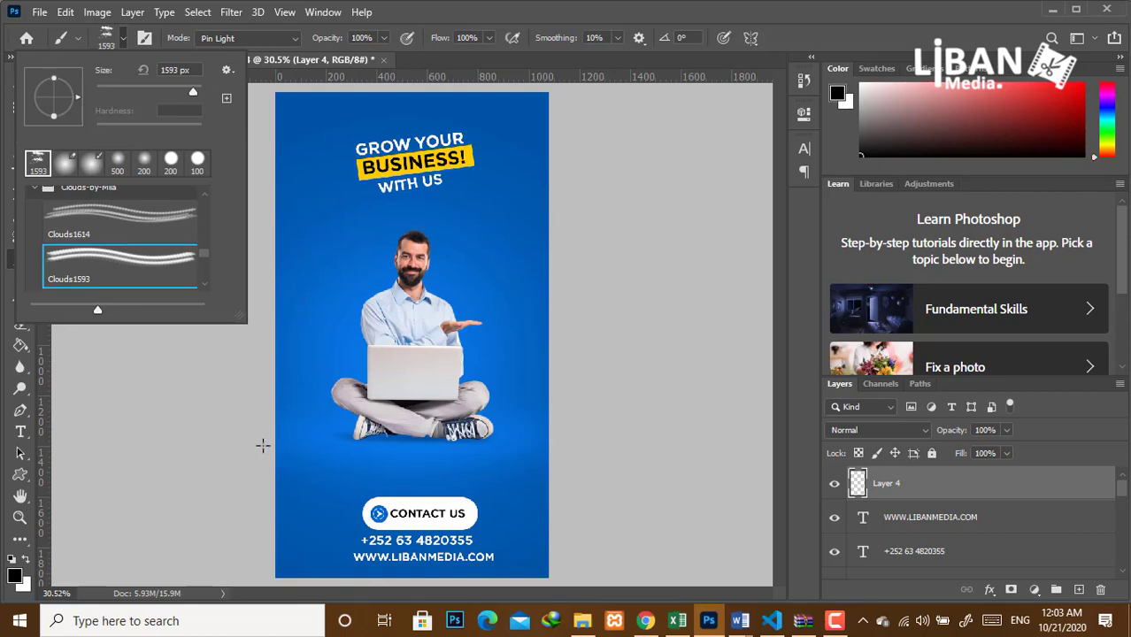
{"action": "left_click", "coordinate": [15, 577]}
{"action": "left_click", "coordinate": [541, 144]}
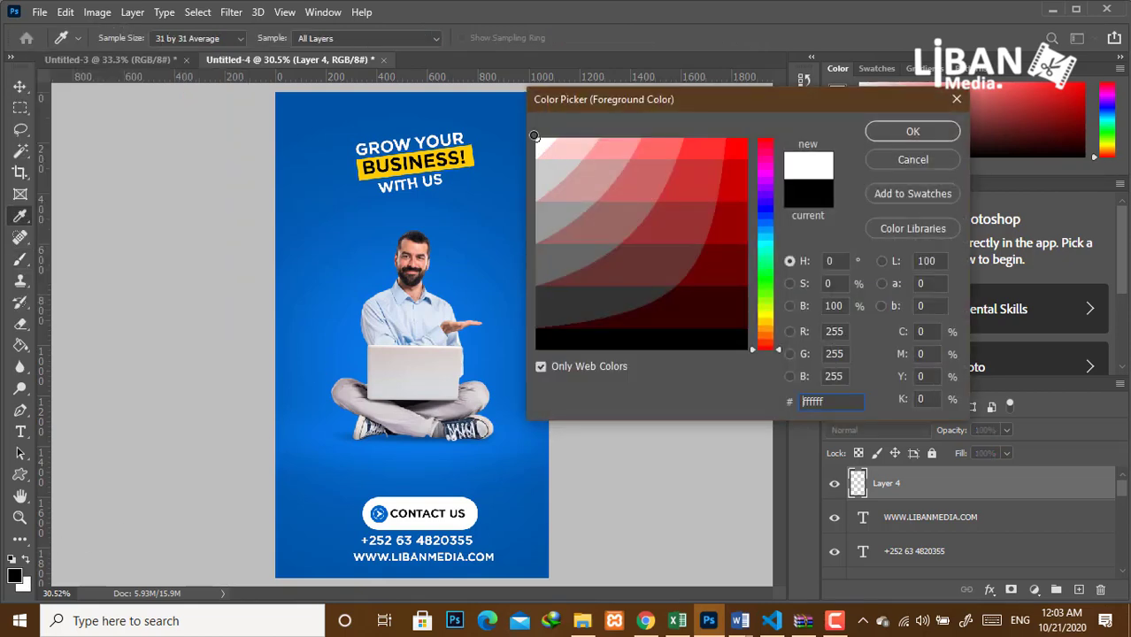
{"action": "left_click", "coordinate": [890, 139]}
Paint white clouds around the man and move the cloud layer beneath him.
{"action": "left_click", "coordinate": [408, 370]}
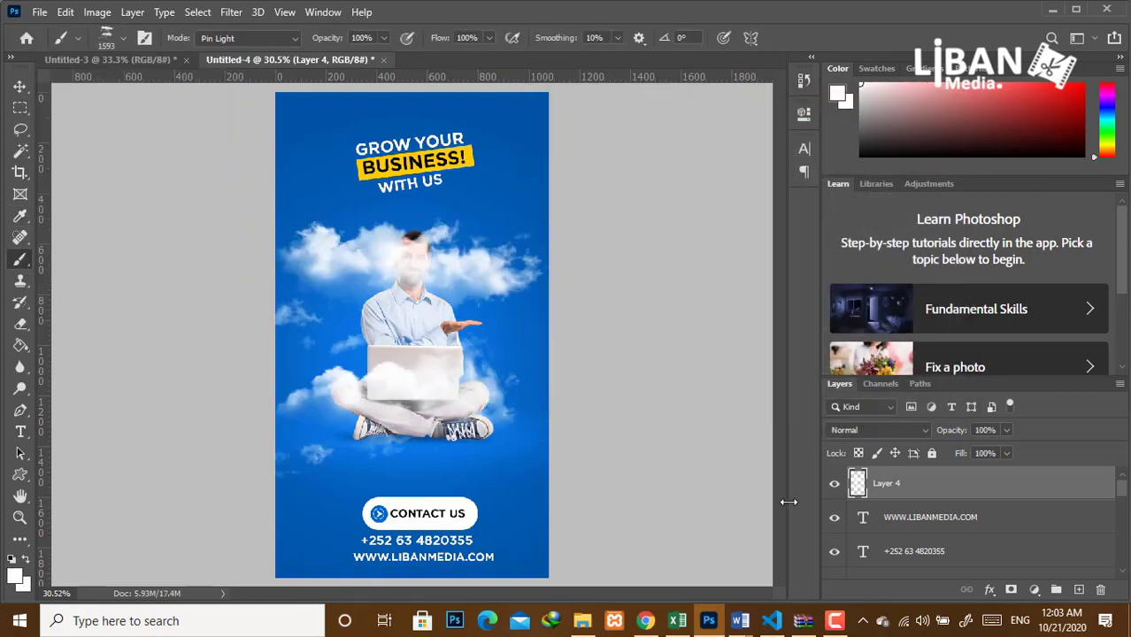
{"action": "key", "text": "ctrl+z"}
{"action": "left_click", "coordinate": [435, 377]}
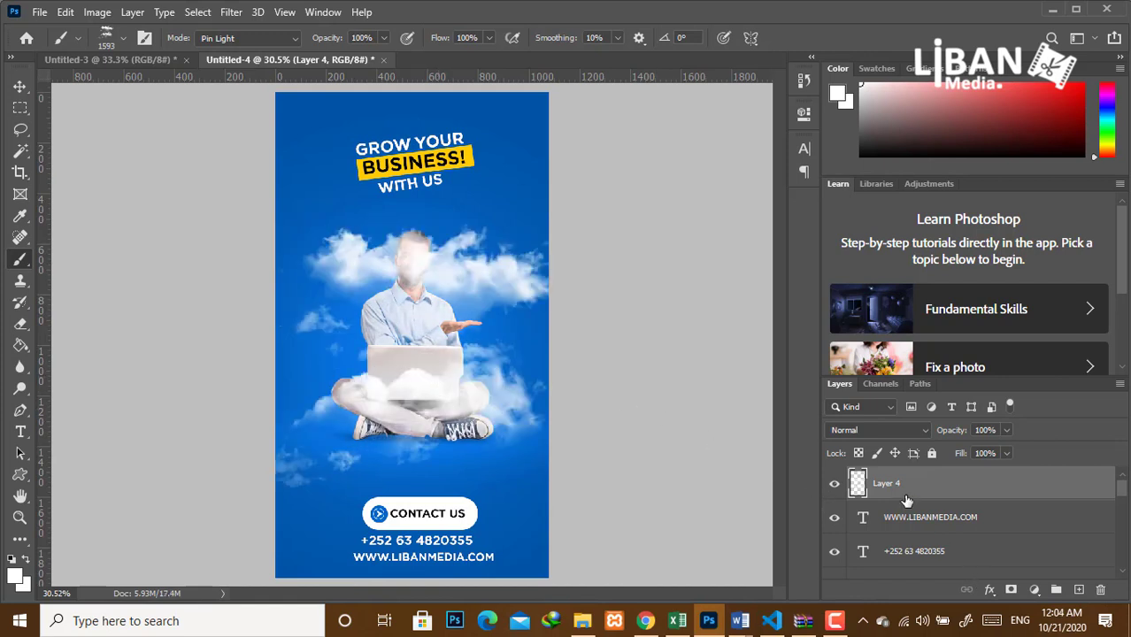
{"action": "mouse_move", "coordinate": [906, 499]}
{"action": "left_mouse_down"}
{"action": "mouse_move", "coordinate": [920, 584]}
{"action": "mouse_move", "coordinate": [930, 457]}
{"action": "mouse_move", "coordinate": [925, 498]}
{"action": "left_mouse_up"}
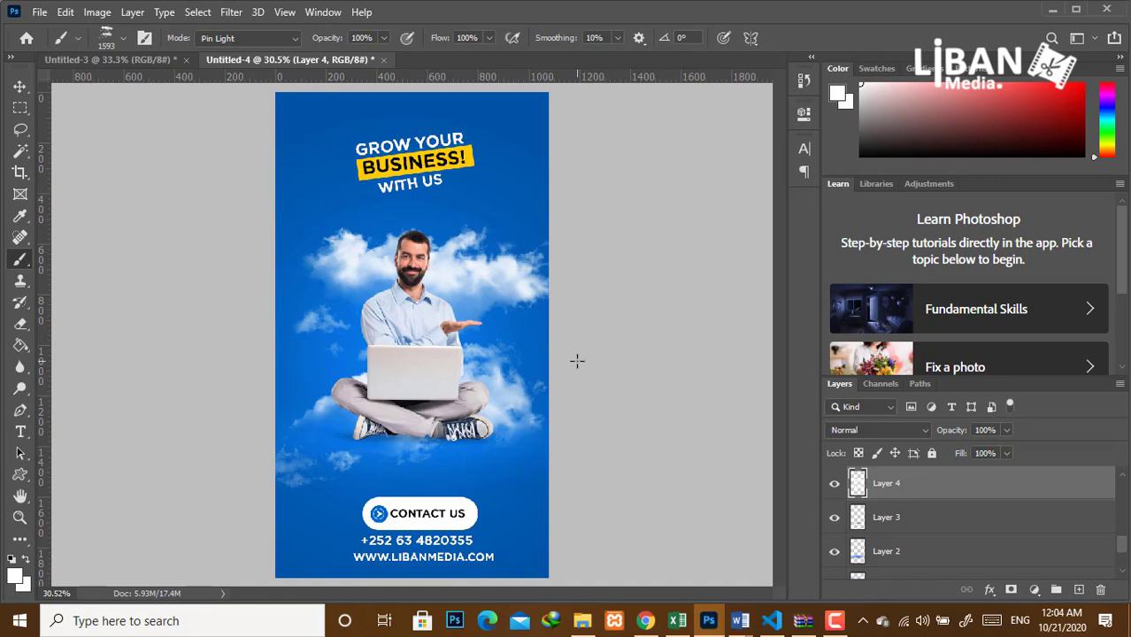
Nudge the cloud layer down to Y 523 px so clouds start below the man's head.
{"action": "key", "text": "v"}
{"action": "key", "text": "shift+Down"}
{"action": "key", "text": "shift+Down"}
{"action": "key", "text": "shift+Down"}
{"action": "key", "text": "shift+Down"}
{"action": "key", "text": "shift+Down"}
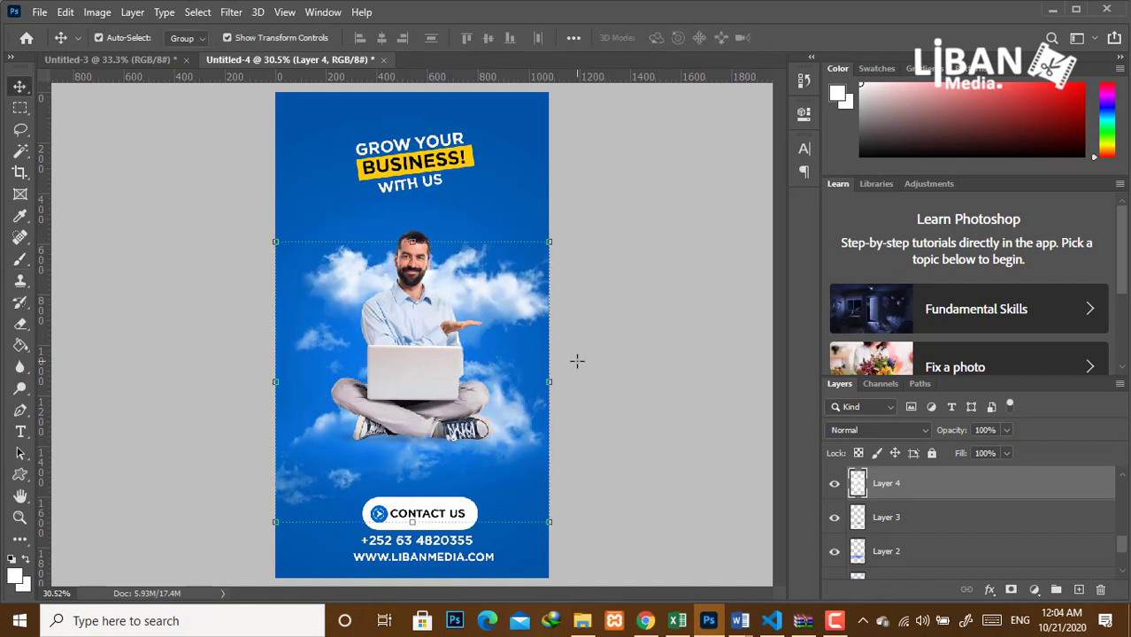
{"action": "key", "text": "shift+Down"}
{"action": "key", "text": "shift+Down"}
{"action": "key", "text": "shift+Down"}
{"action": "key", "text": "shift+Down"}
{"action": "key", "text": "shift+Down"}
{"action": "key", "text": "shift+Down"}
{"action": "key", "text": "shift+Down"}
{"action": "key", "text": "shift+Down"}
{"action": "key", "text": "shift+Down"}
{"action": "key", "text": "shift+Down"}
{"action": "key", "text": "shift+Down"}
{"action": "key", "text": "shift+Down"}
{"action": "key", "text": "shift+Down"}
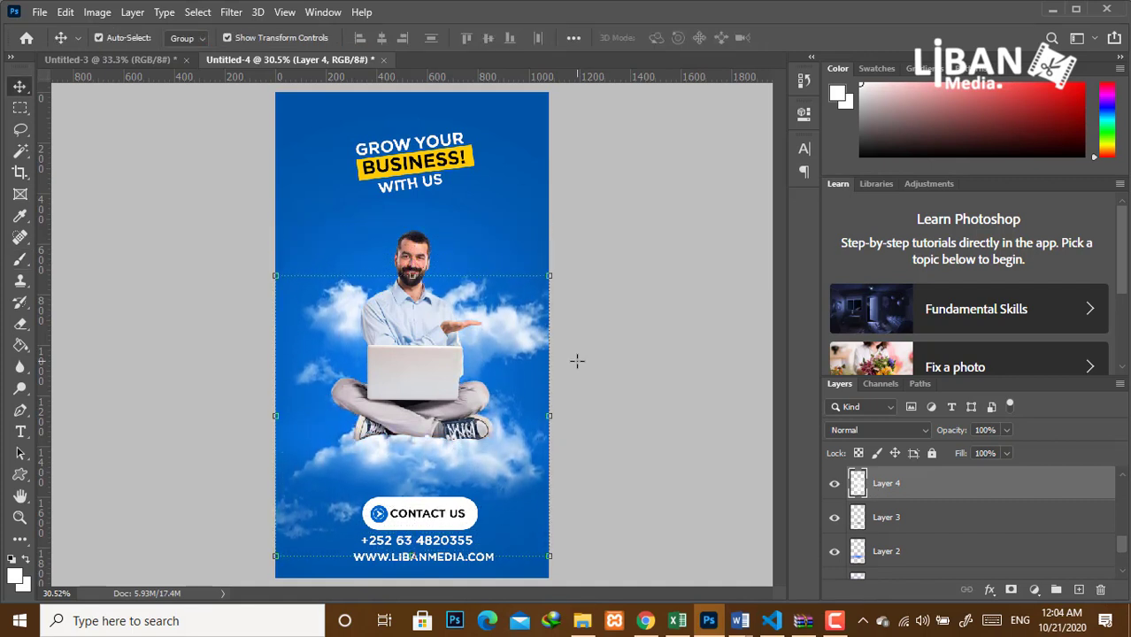
{"action": "key", "text": "shift+Down"}
{"action": "key", "text": "shift+Down"}
{"action": "key", "text": "shift+Down"}
{"action": "key", "text": "shift+Down"}
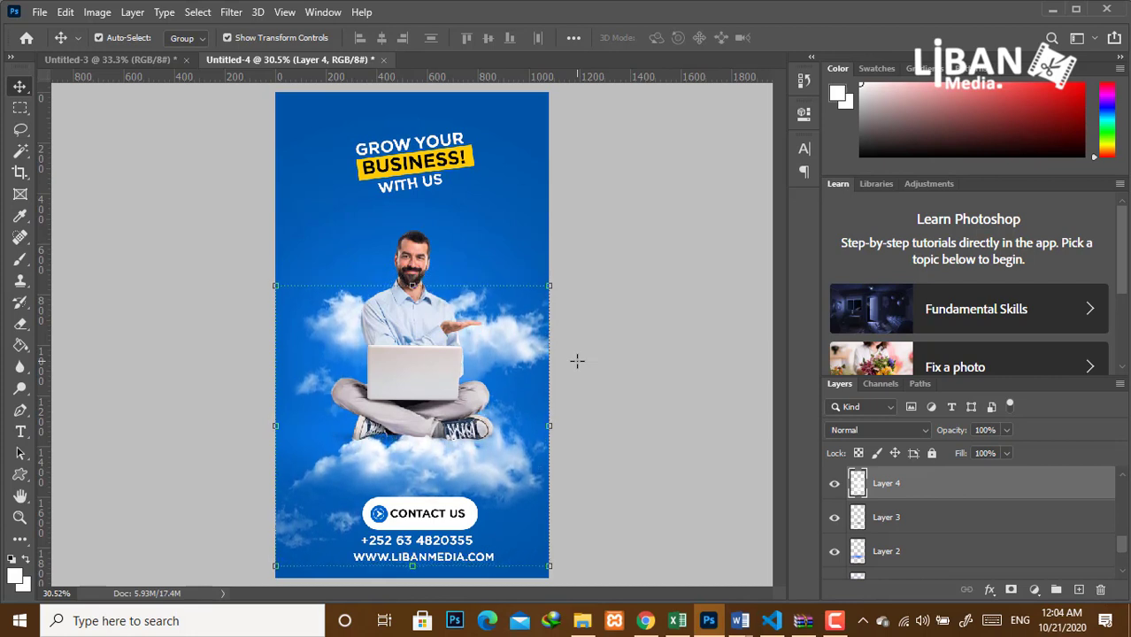
{"action": "key", "text": "shift+Down"}
{"action": "key", "text": "shift+Down"}
{"action": "key", "text": "shift+Down"}
{"action": "key", "text": "shift+Down"}
{"action": "key", "text": "shift+Down"}
{"action": "key", "text": "shift+Down"}
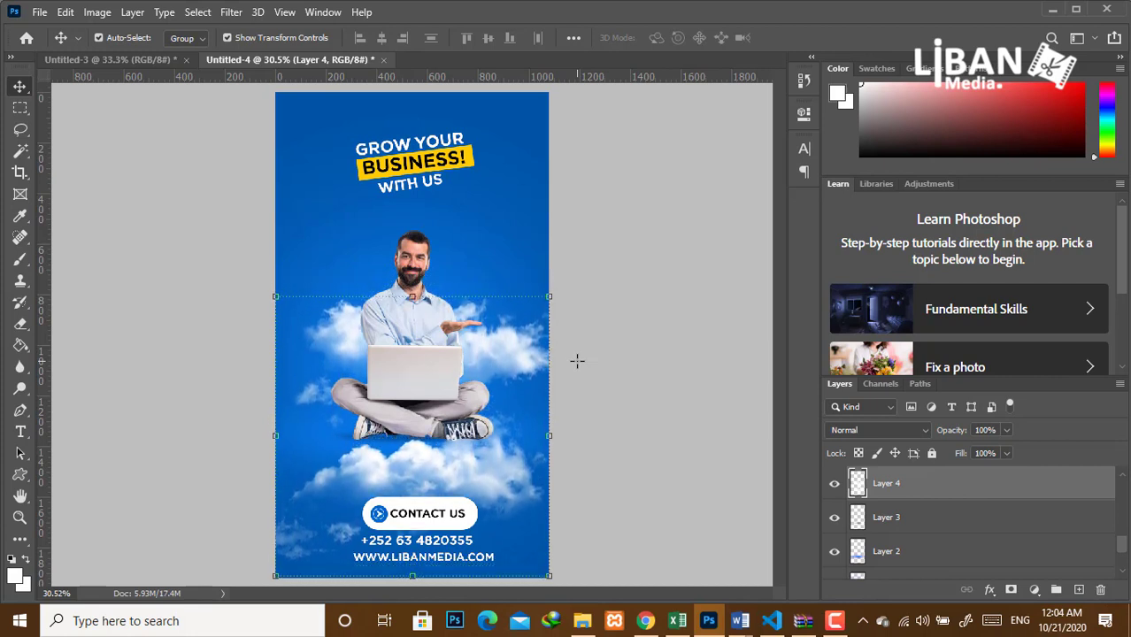
{"action": "left_click", "coordinate": [655, 418]}
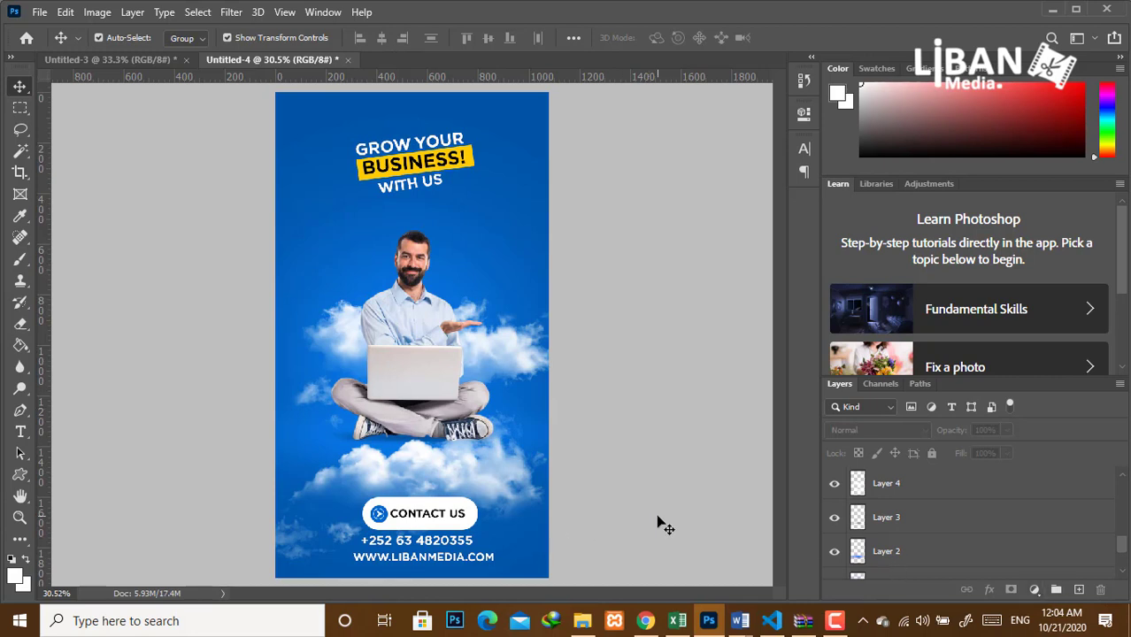
{"action": "left_click", "coordinate": [1034, 589]}
Add a Vibrance 1 adjustment layer with vibrance boosted high.
{"action": "left_click", "coordinate": [1020, 419]}
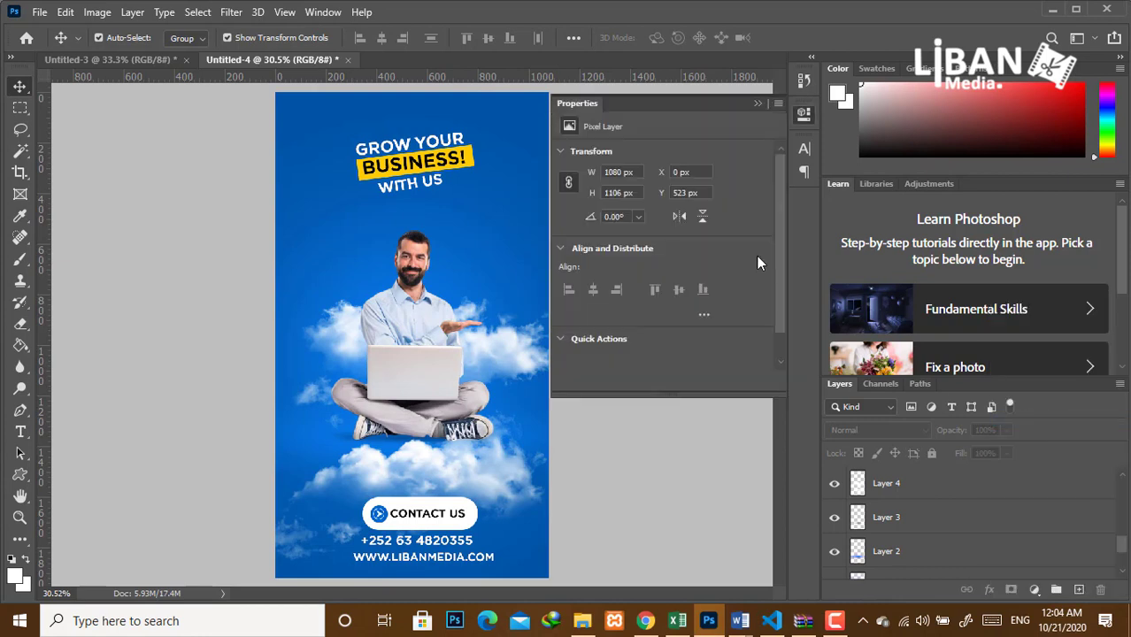
{"action": "left_click_drag", "start_coordinate": [662, 170], "coordinate": [758, 191]}
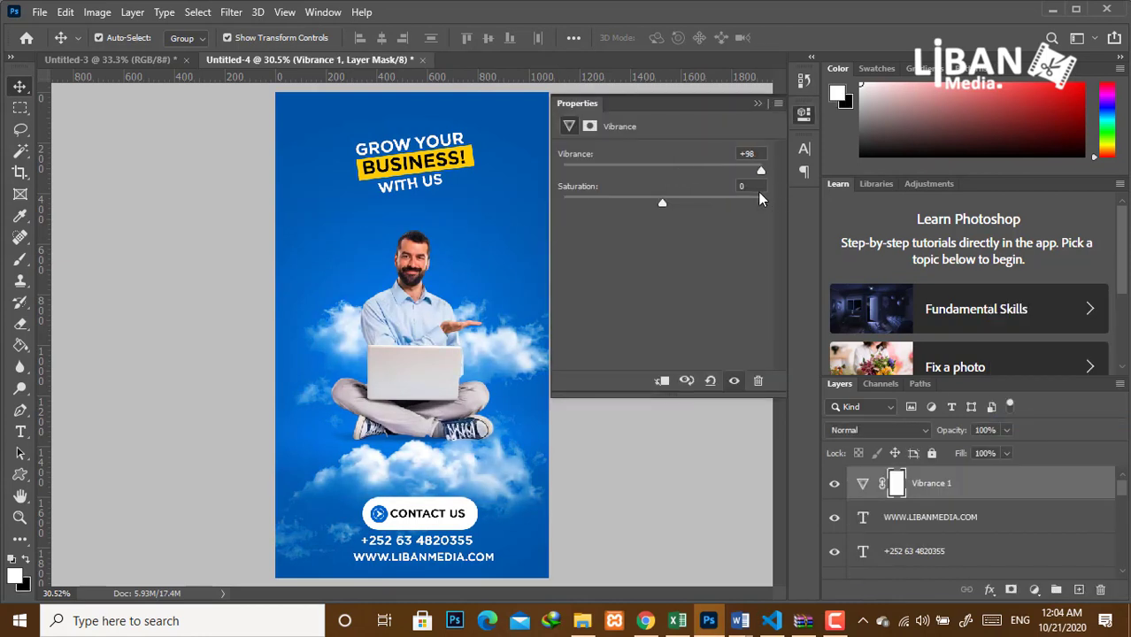
{"action": "left_click", "coordinate": [756, 105]}
Move the man-with-laptop layer above the Vibrance 1 adjustment.
{"action": "scroll", "coordinate": [1118, 578], "scroll_direction": "down", "scroll_amount": 3}
{"action": "scroll", "coordinate": [1118, 578], "scroll_direction": "down", "scroll_amount": 6}
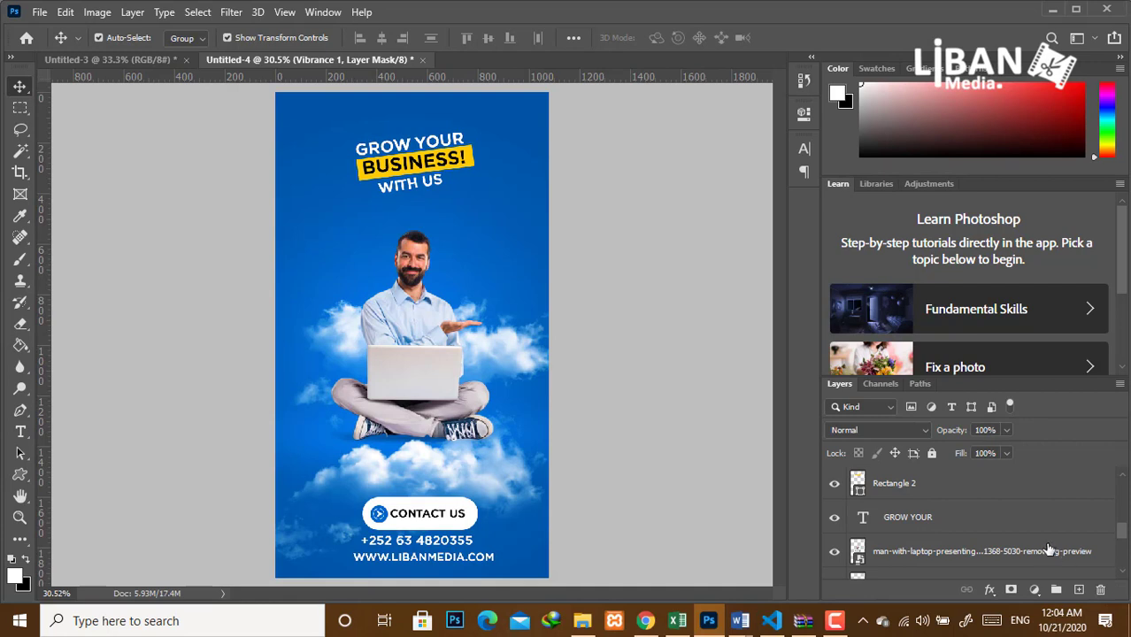
{"action": "left_click_drag", "start_coordinate": [1041, 555], "coordinate": [1023, 470]}
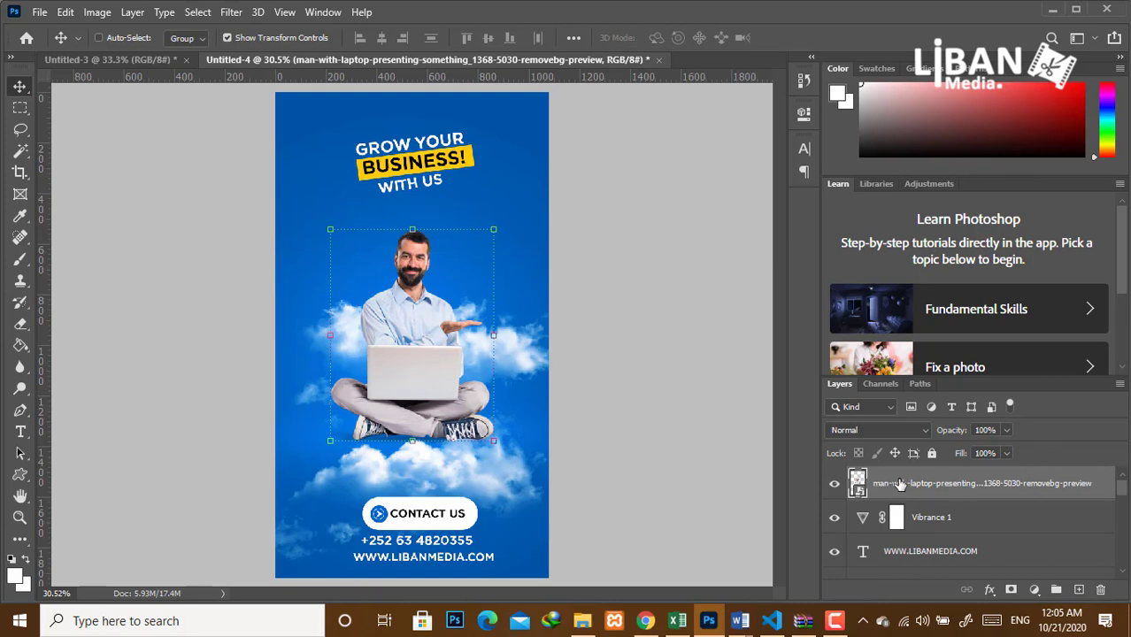
{"action": "key", "text": "ctrl+shift+a"}
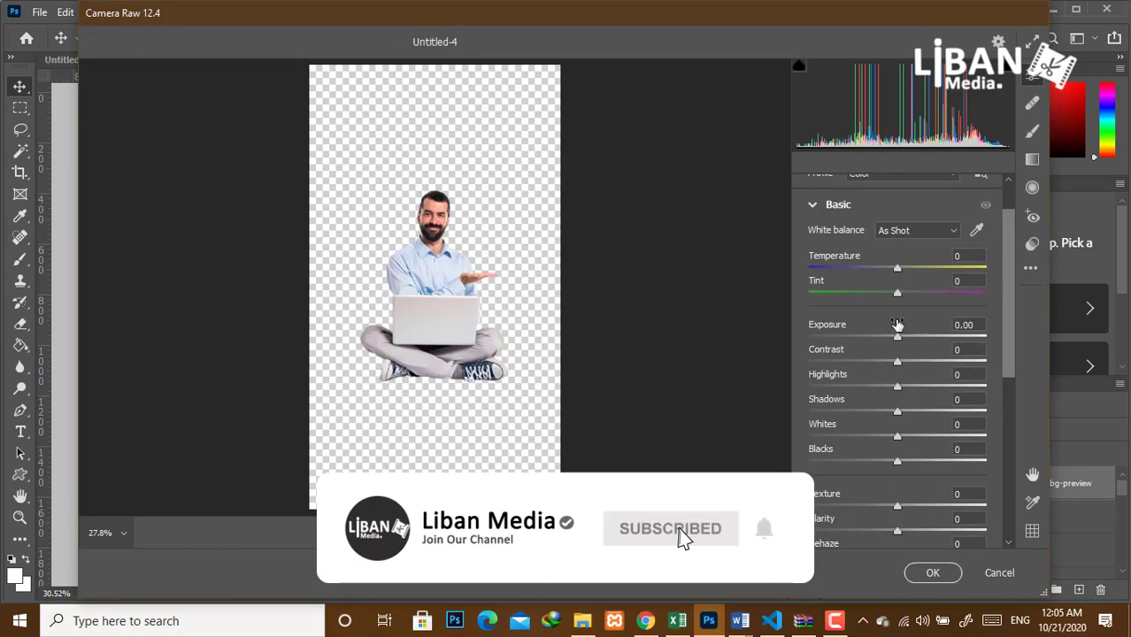
In Camera Raw, set exposure +0.35, blacks -36, texture +10, vibrance +4, saturation +4.
{"action": "left_click_drag", "start_coordinate": [898, 324], "coordinate": [869, 390]}
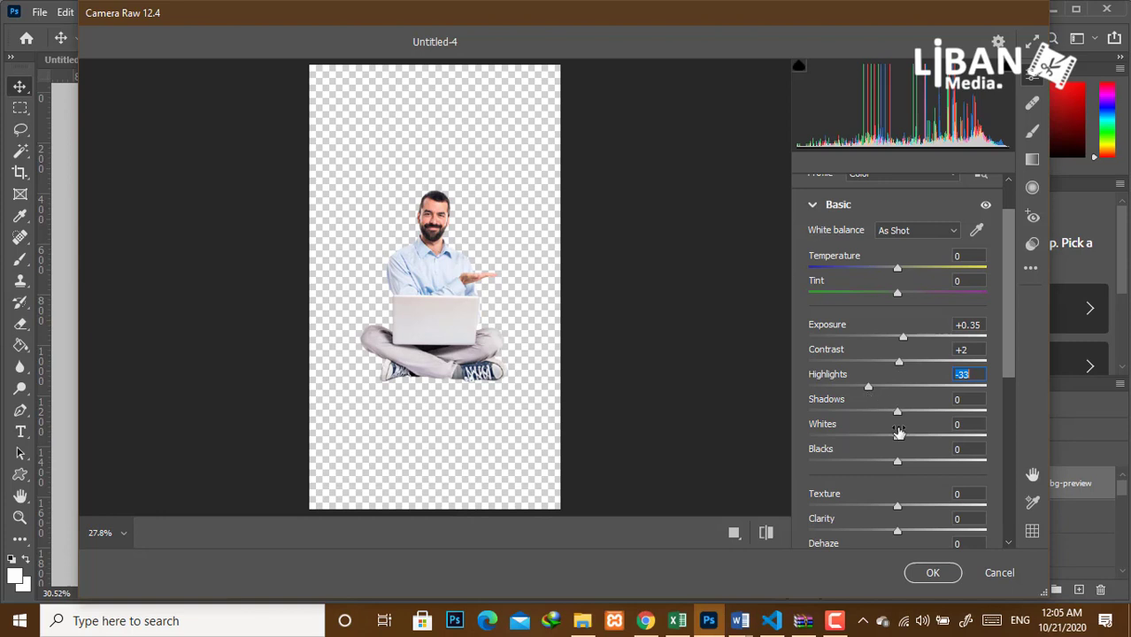
{"action": "left_click_drag", "start_coordinate": [898, 461], "coordinate": [867, 467]}
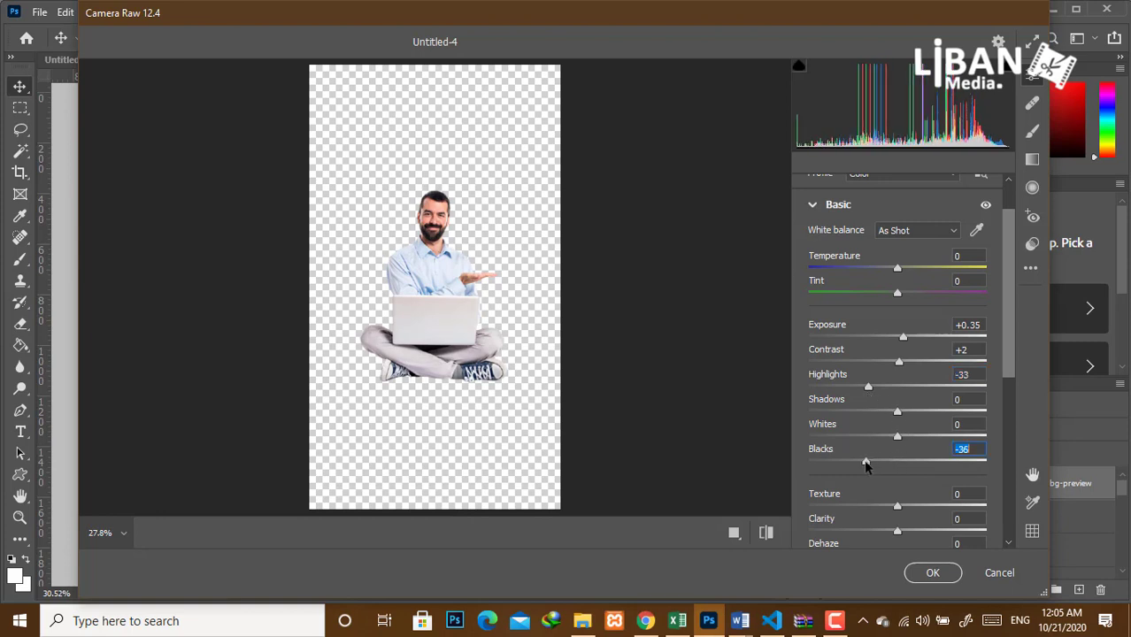
{"action": "left_click_drag", "start_coordinate": [898, 516], "coordinate": [909, 532]}
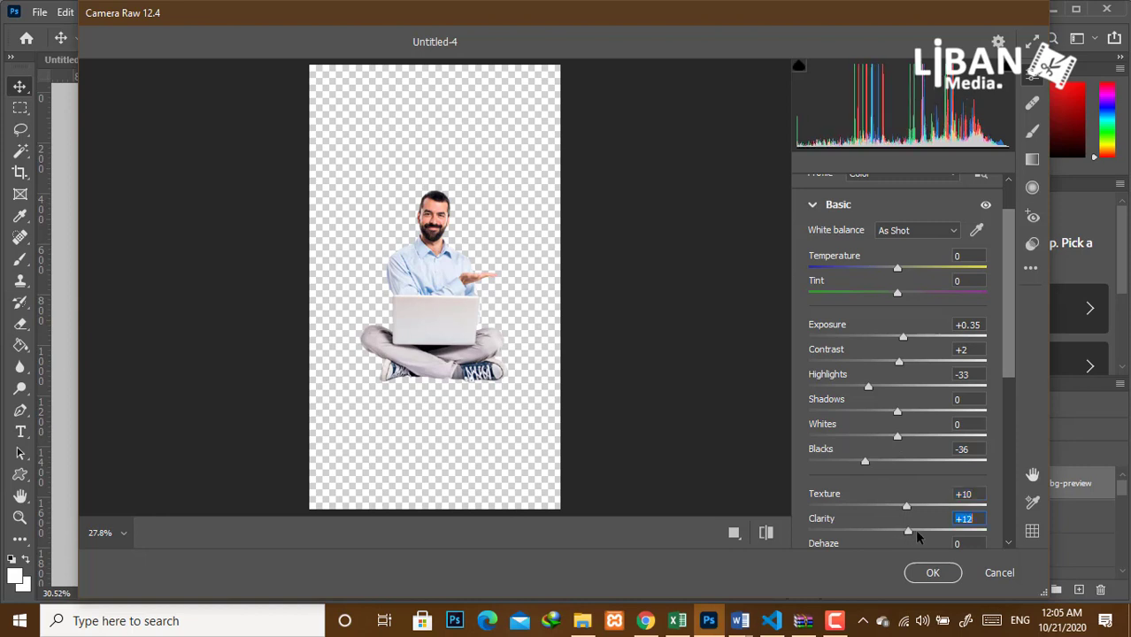
{"action": "scroll", "coordinate": [905, 523], "scroll_direction": "down", "scroll_amount": 5}
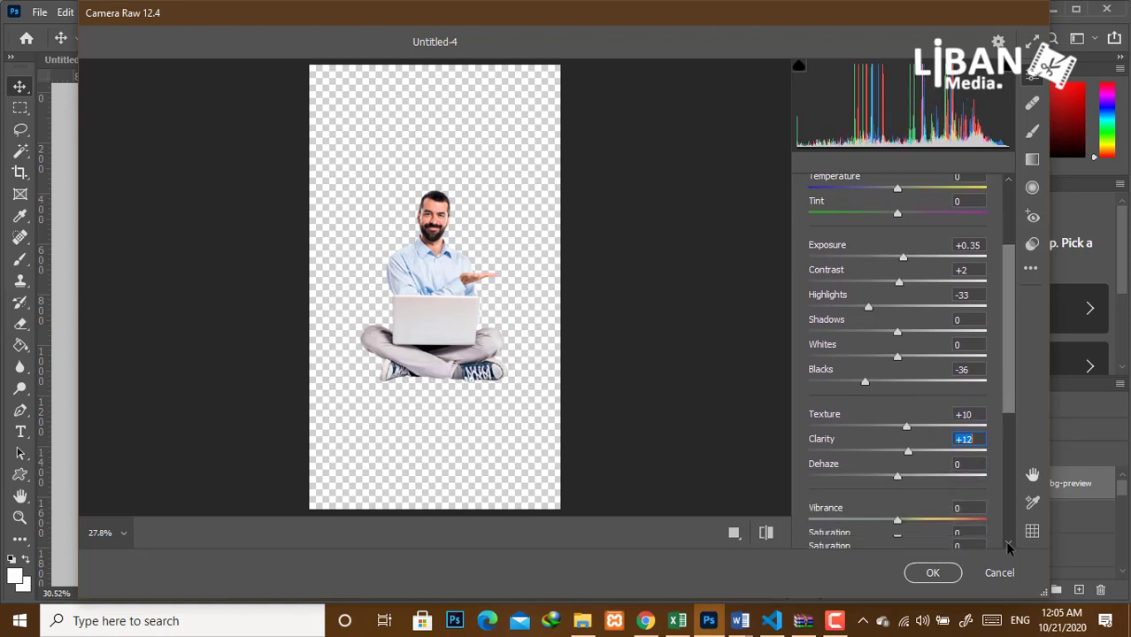
{"action": "left_click_drag", "start_coordinate": [897, 468], "coordinate": [901, 472]}
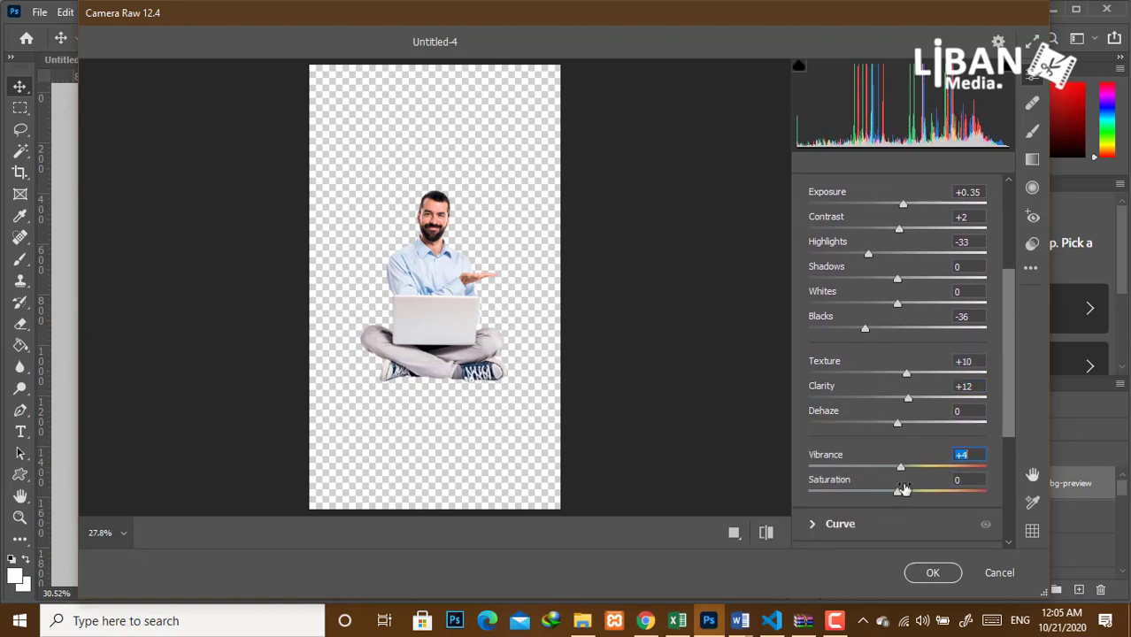
{"action": "left_click", "coordinate": [902, 497]}
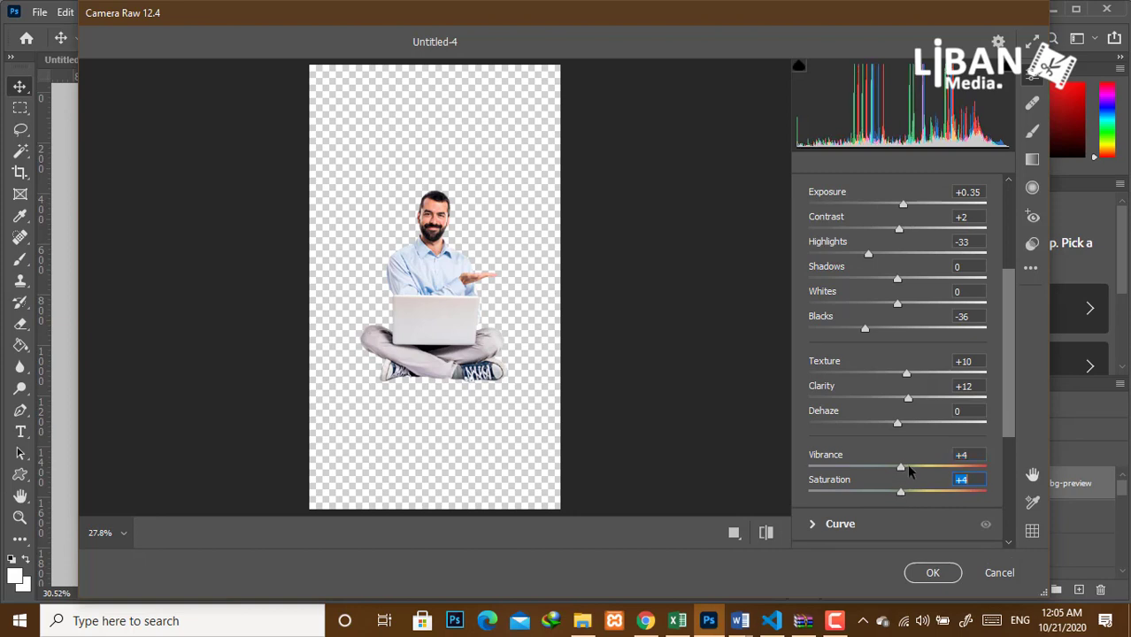
Fine-tune exposure to +0.40 and apply the Camera Raw filter to the man.
{"action": "scroll", "coordinate": [1007, 410], "scroll_direction": "up", "scroll_amount": 5}
{"action": "left_click", "coordinate": [903, 389]}
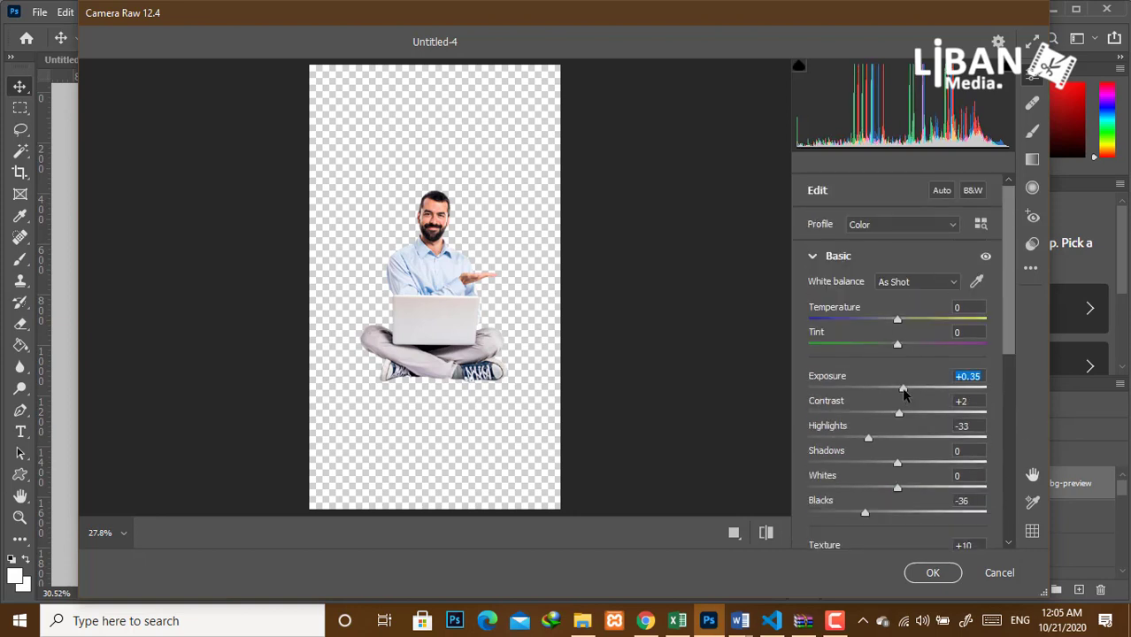
{"action": "left_click_drag", "start_coordinate": [904, 390], "coordinate": [906, 390]}
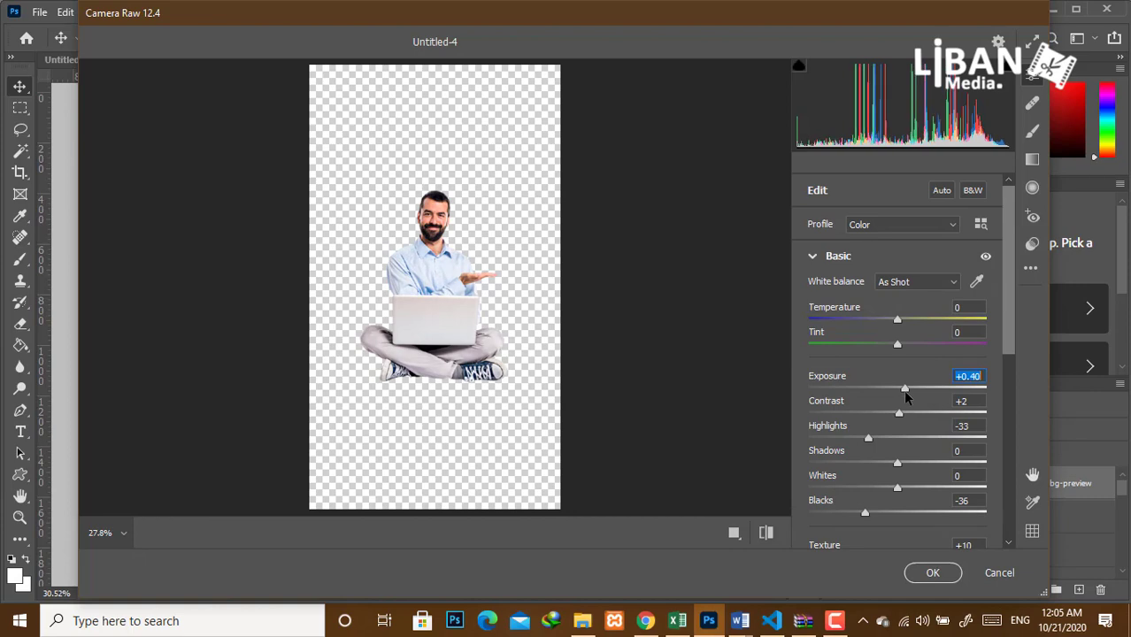
{"action": "left_click", "coordinate": [1033, 188]}
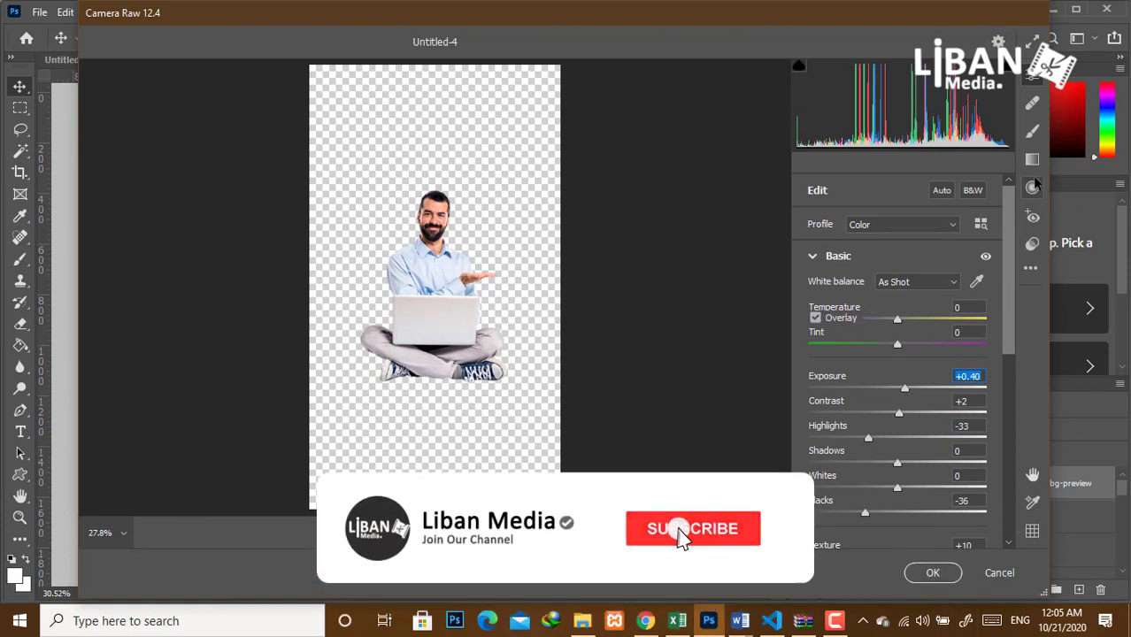
{"action": "left_click", "coordinate": [937, 571]}
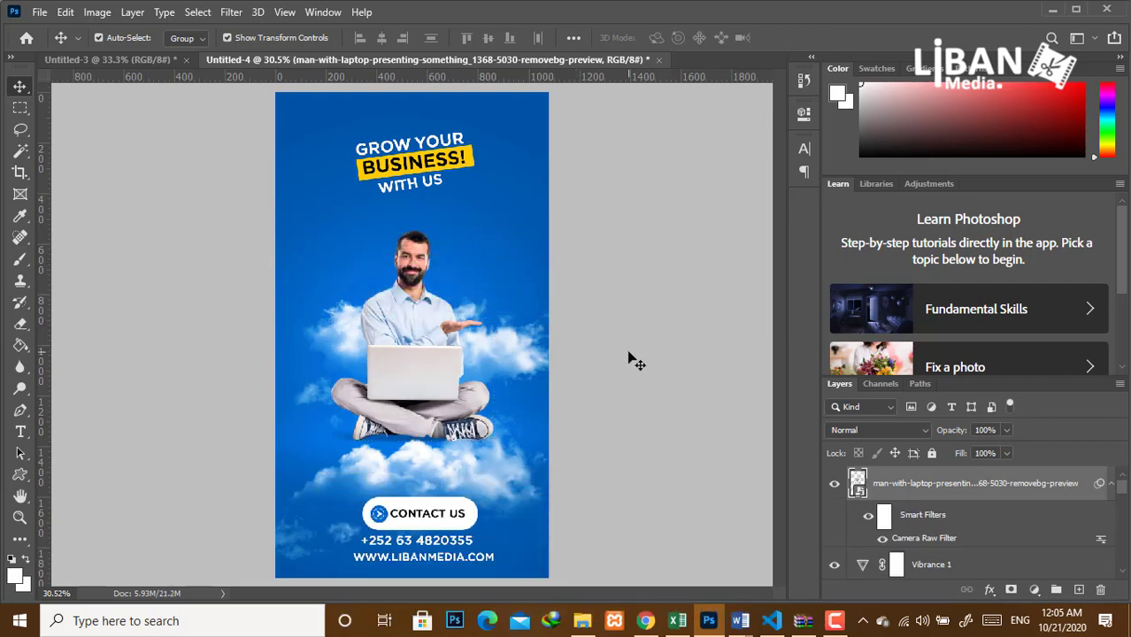